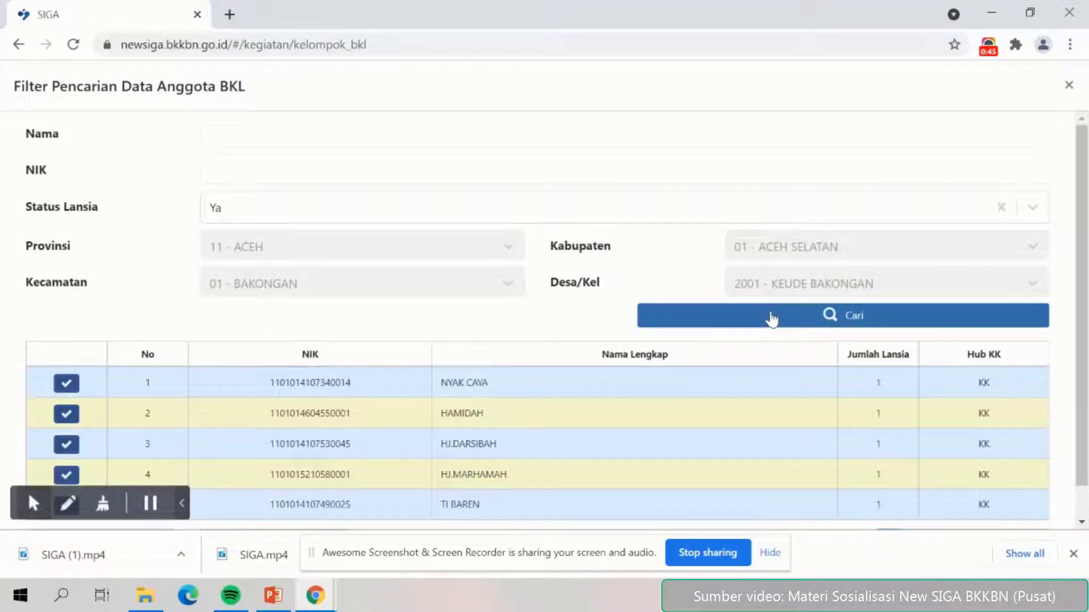
Tick Pilih on the second elderly household to fill NIK KK and Nama KK.
scroll(770, 316, "down", 1)
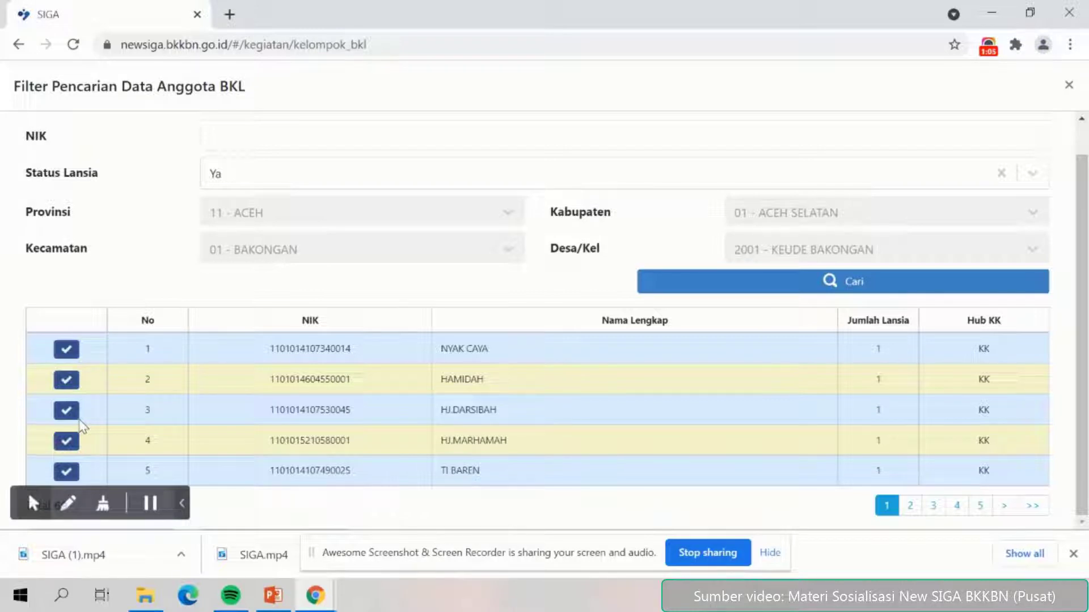
left_click(67, 380)
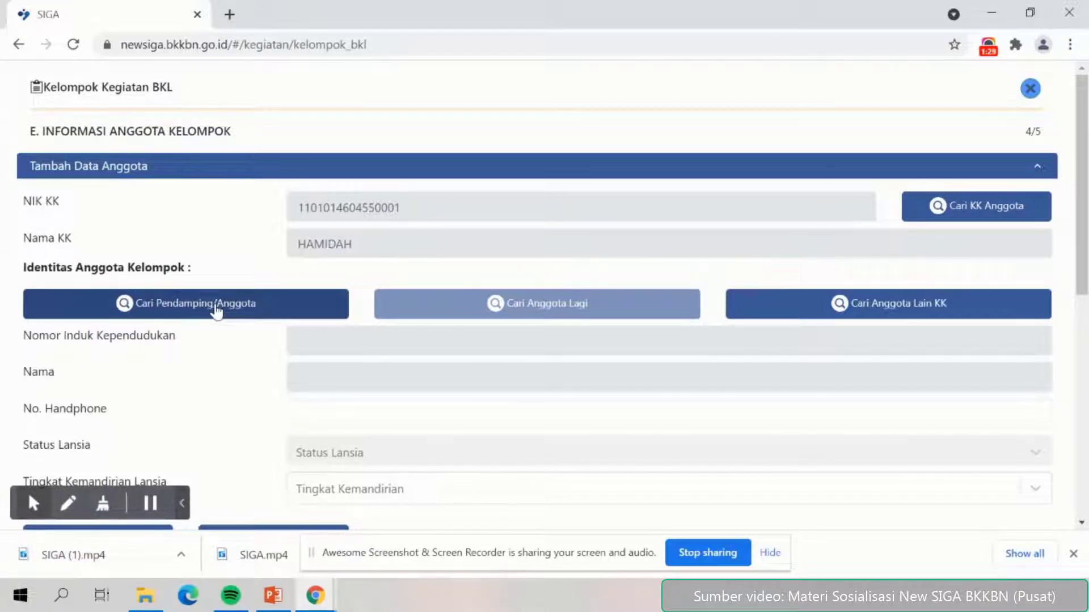
Select the 66-year-old household head from the Data Anggota list as the member.
left_click(216, 309)
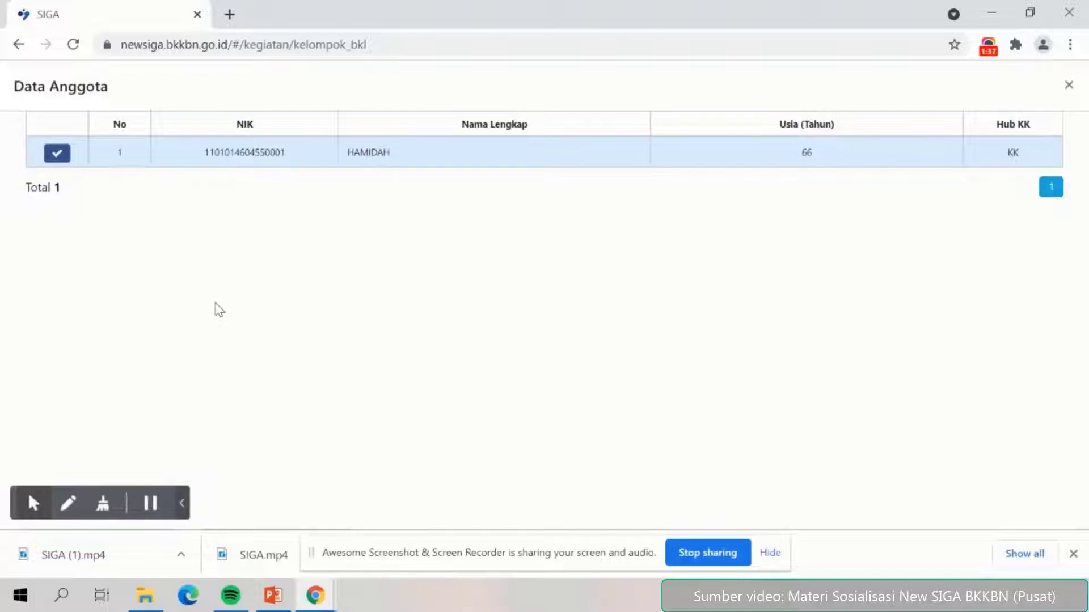
left_click(56, 155)
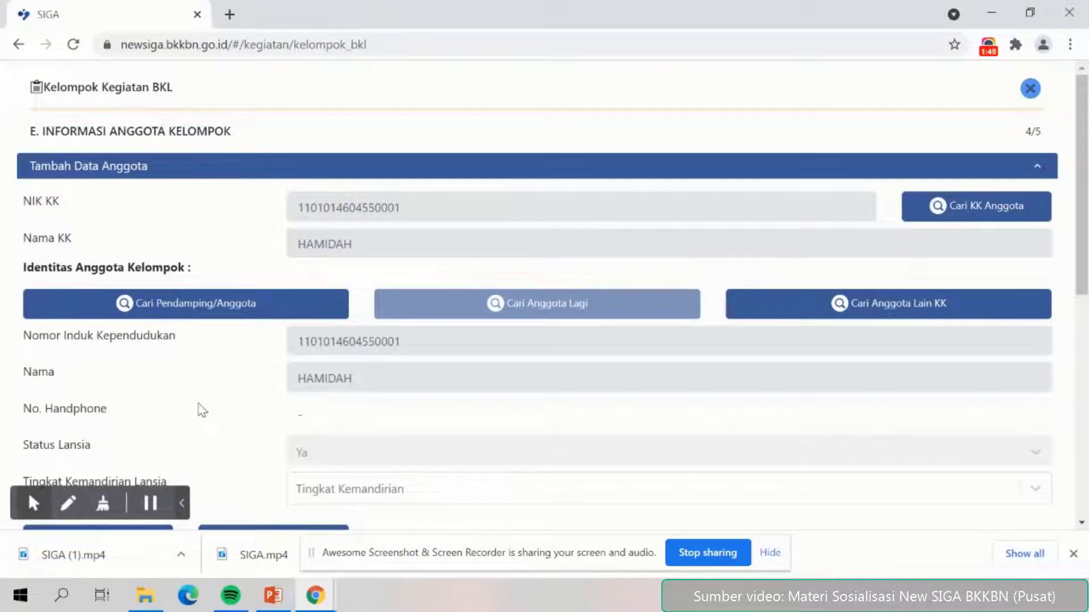
scroll(202, 411, "down", 2)
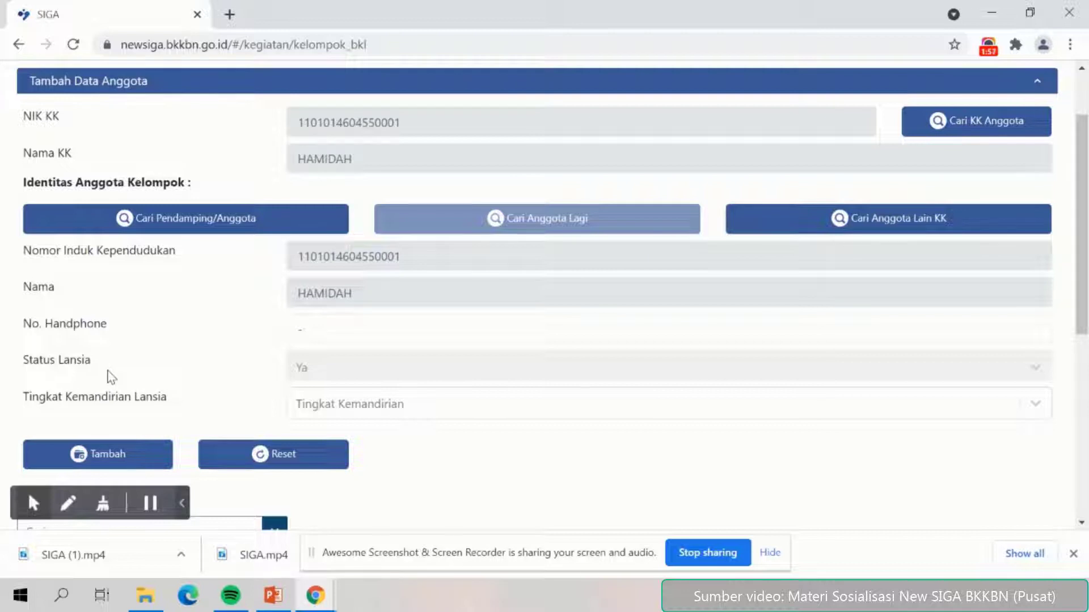
Enter the member's mobile number and set Tingkat Kemandirian Lansia to Mandiri.
left_click(331, 331)
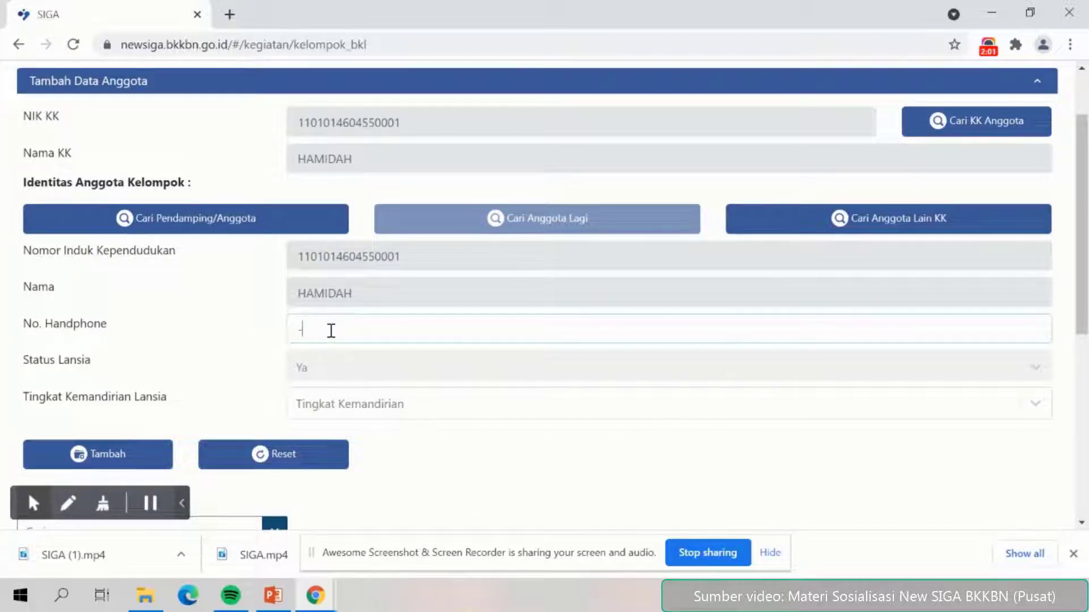
left_click(362, 417)
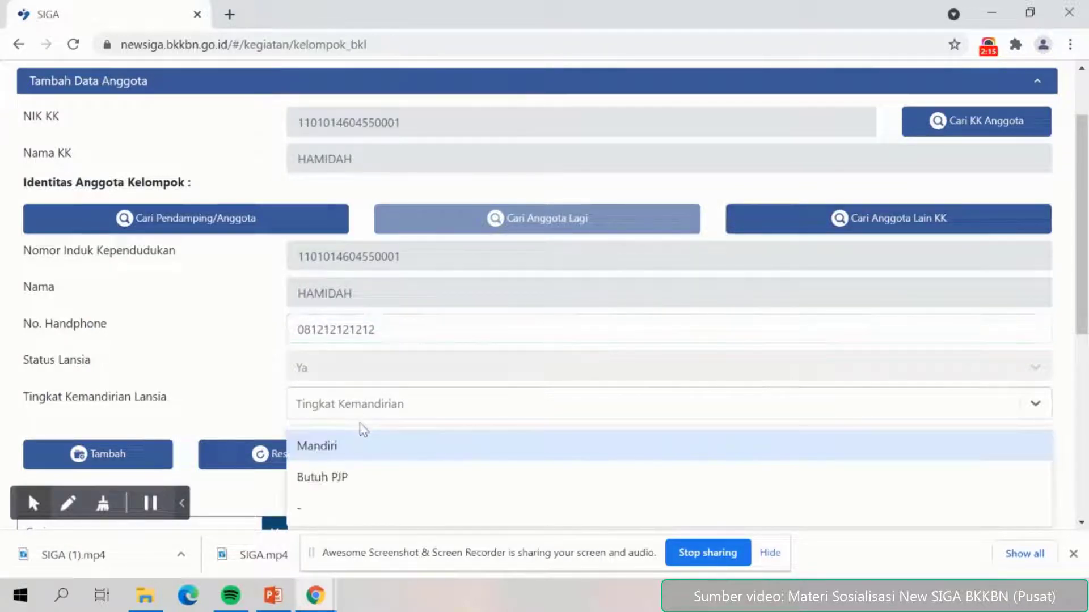
left_click(360, 445)
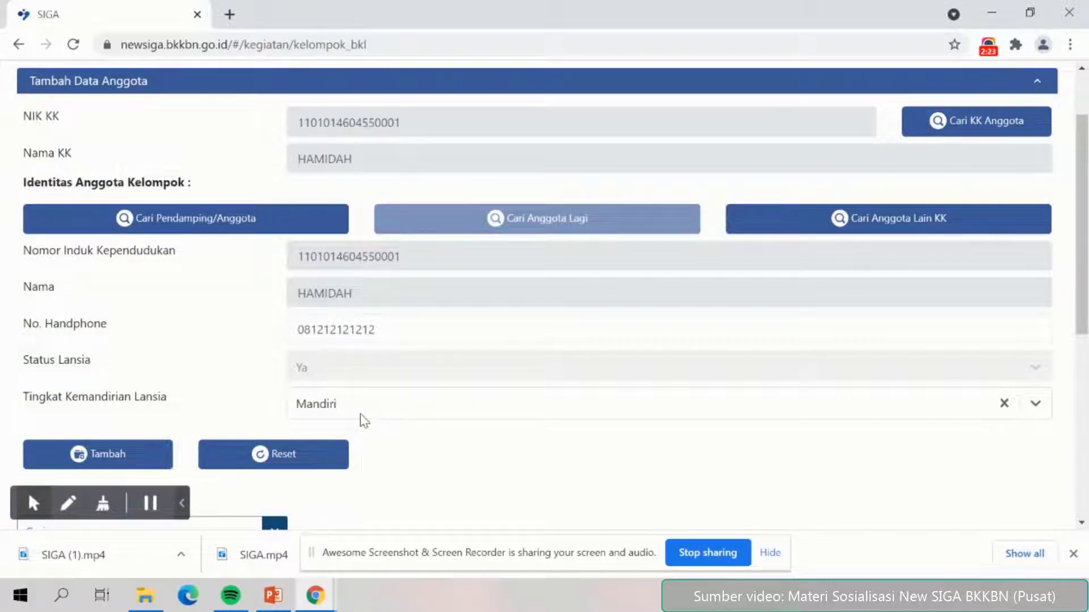
scroll(364, 421, "down", 1)
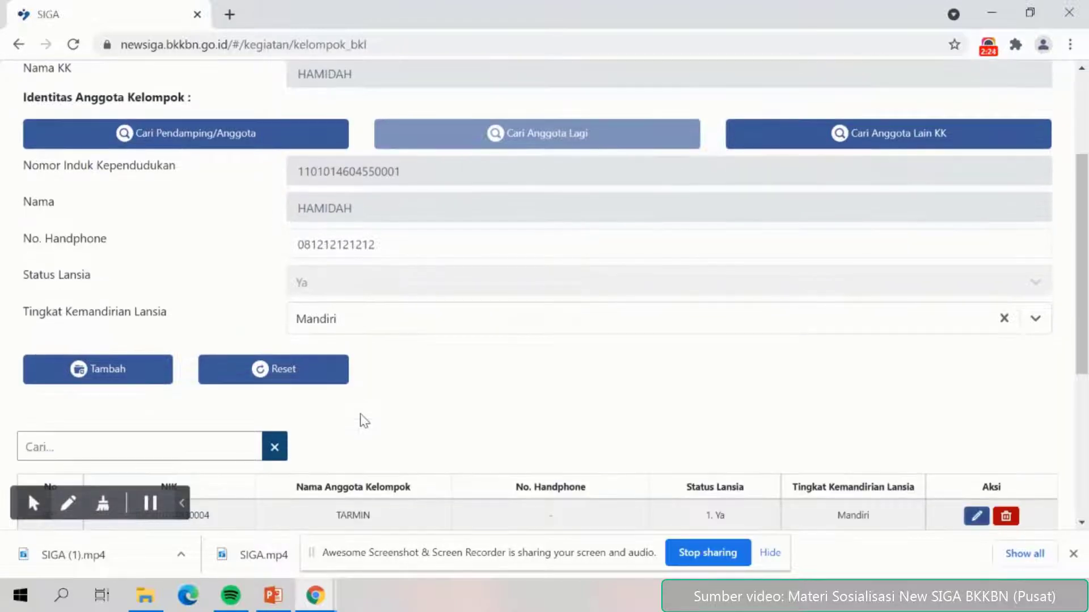
Add the member with Tambah and view page 3 of the 11-member list.
left_click(132, 386)
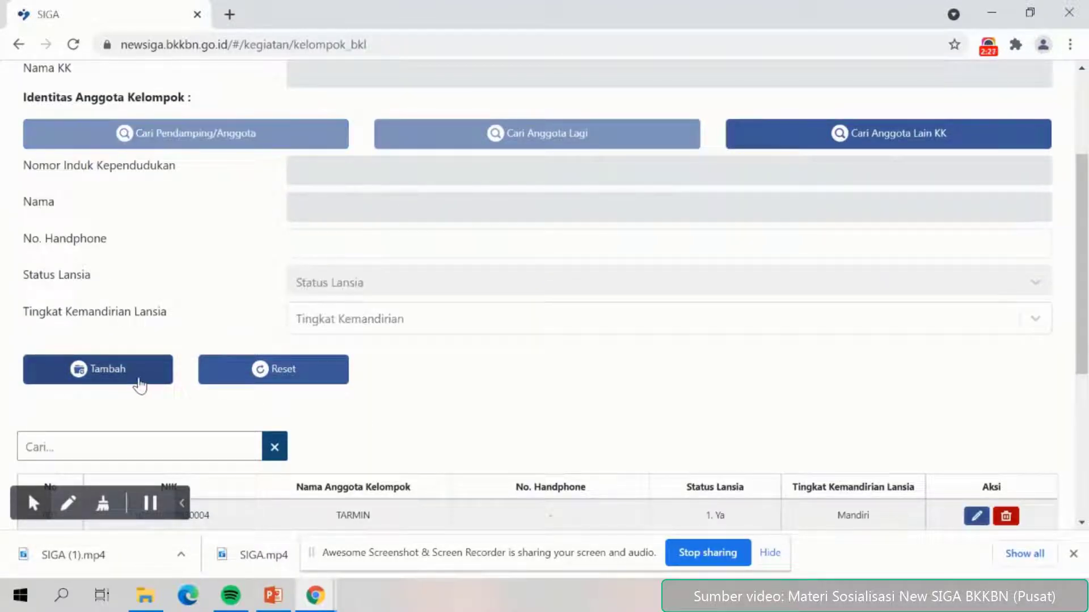
scroll(519, 413, "down", 3)
scroll(522, 412, "down", 2)
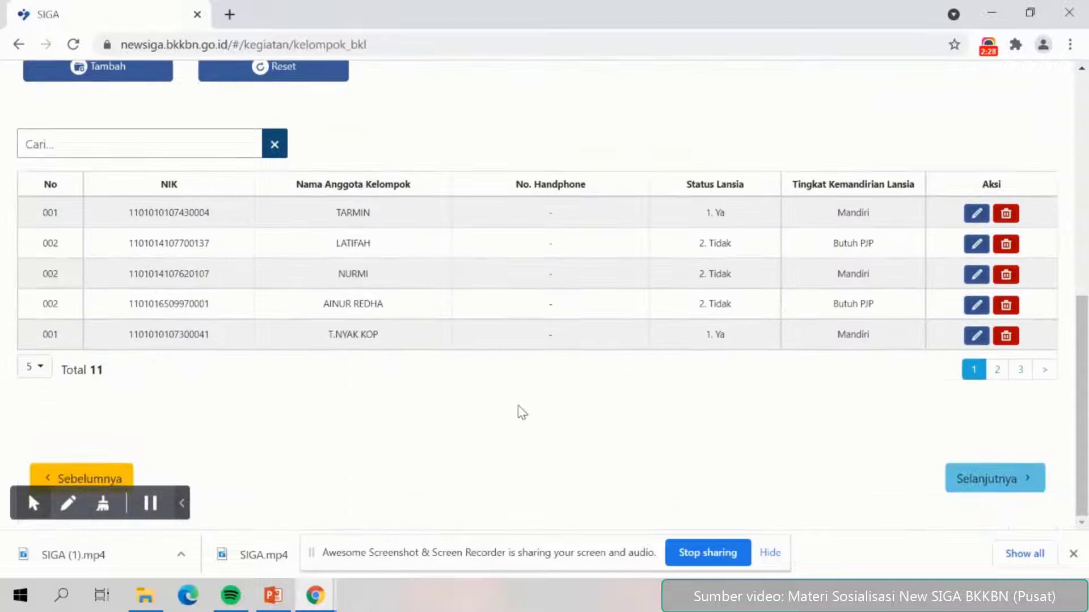
left_click(1021, 372)
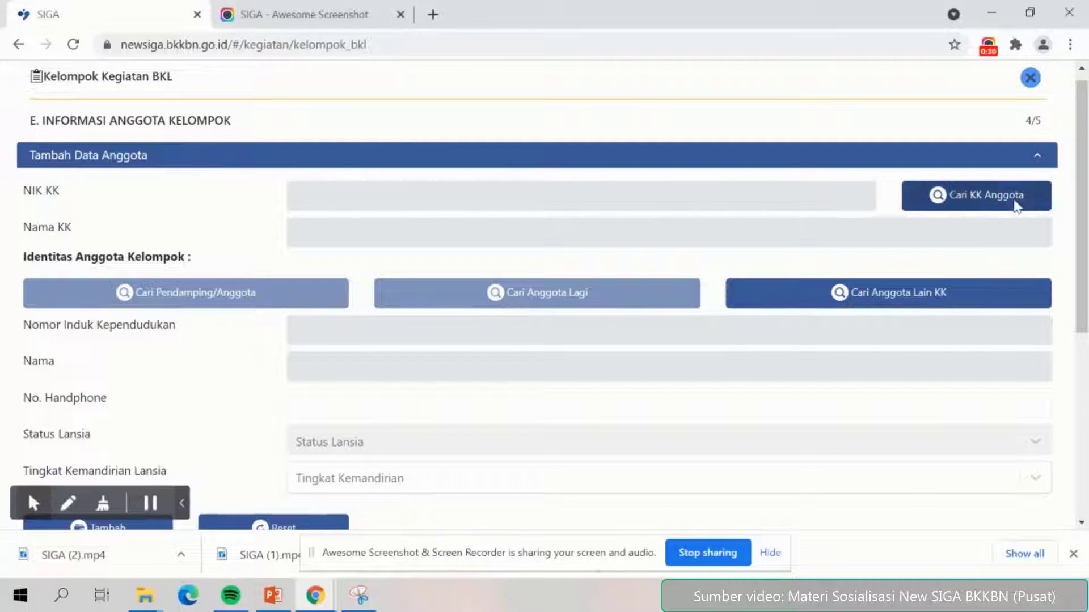
Search family-head households with Status Lansia set to Ya.
left_click(1015, 202)
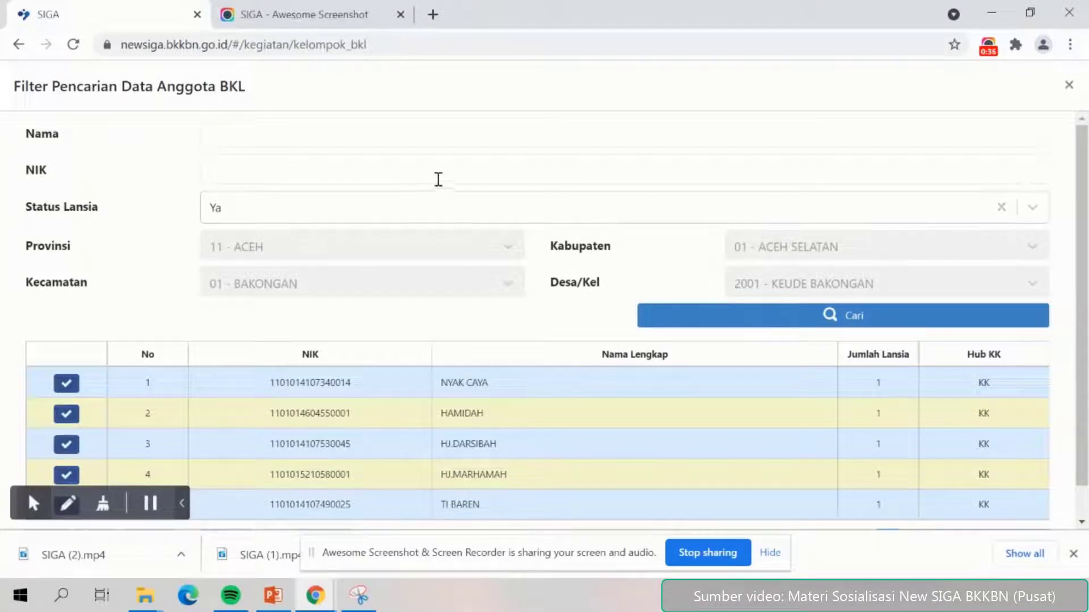
left_click(456, 204)
left_click(424, 244)
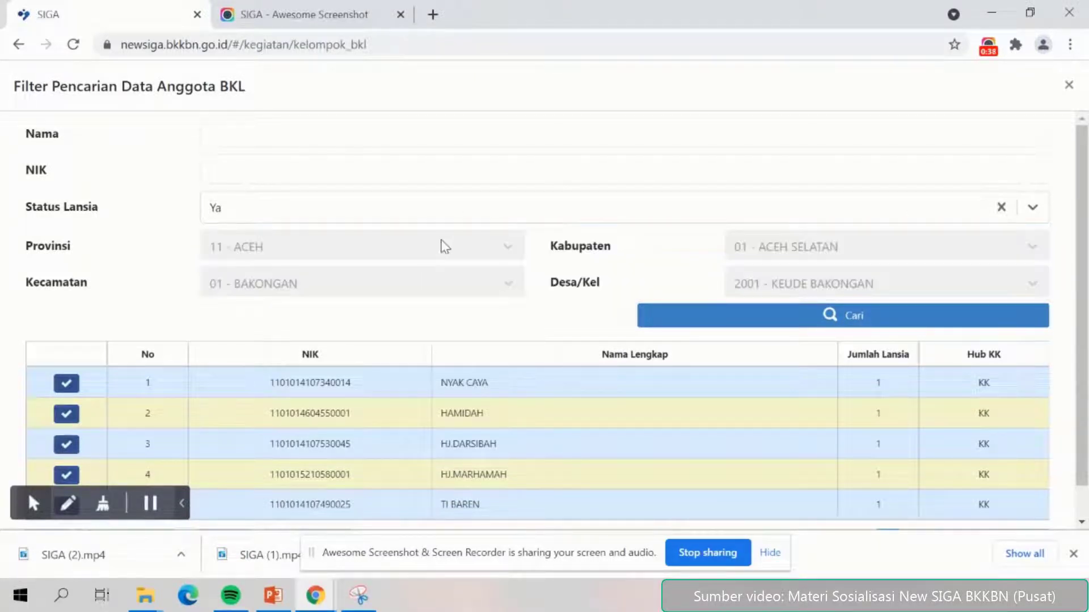
left_click(755, 317)
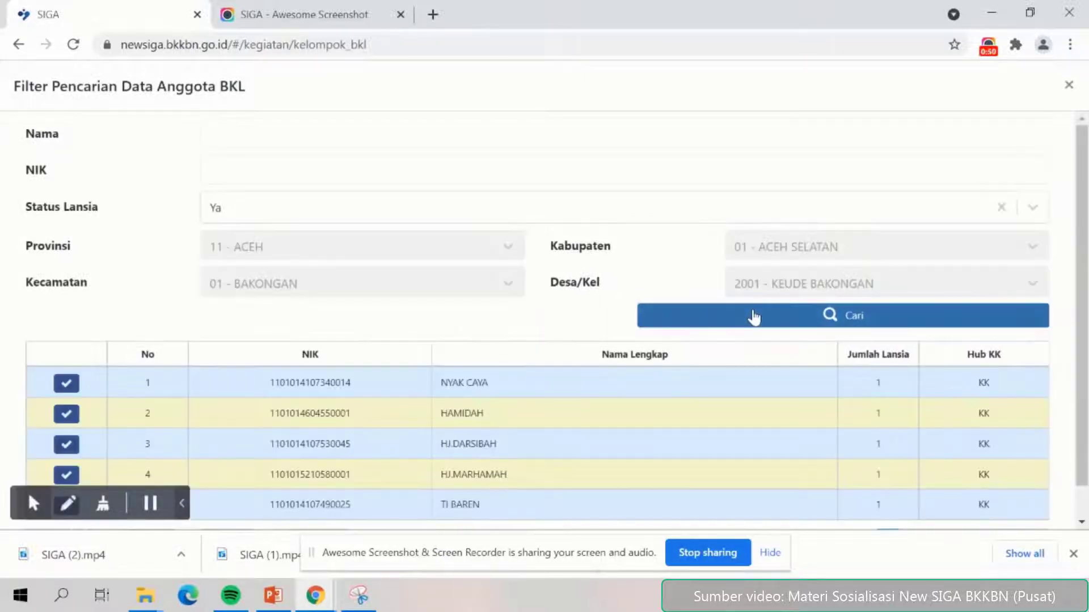
Choose the household on row 14 of results page 3 as family head.
scroll(763, 350, "down", 1)
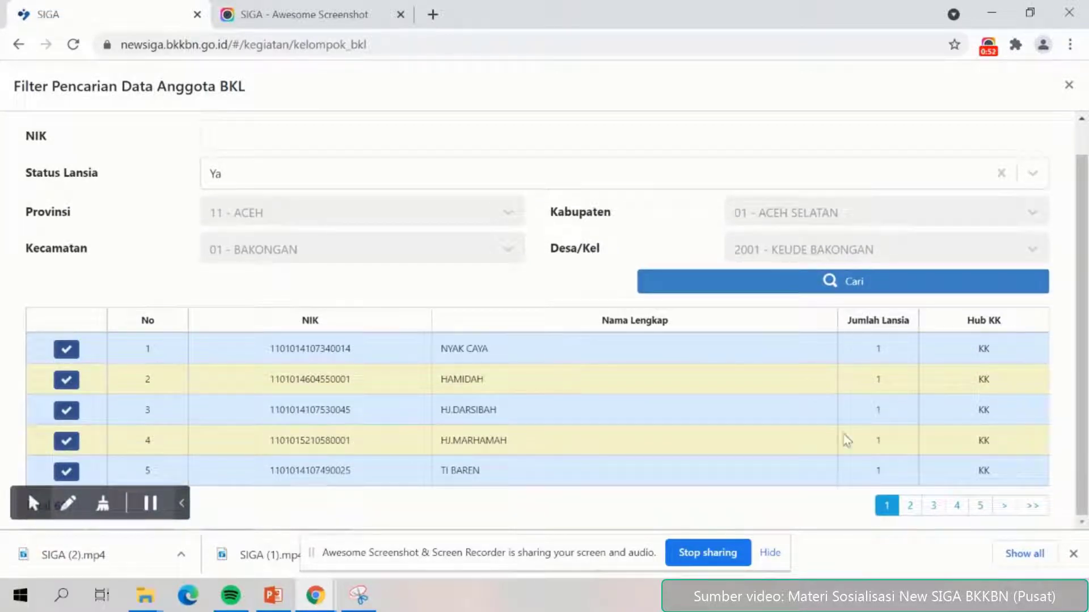
left_click(933, 506)
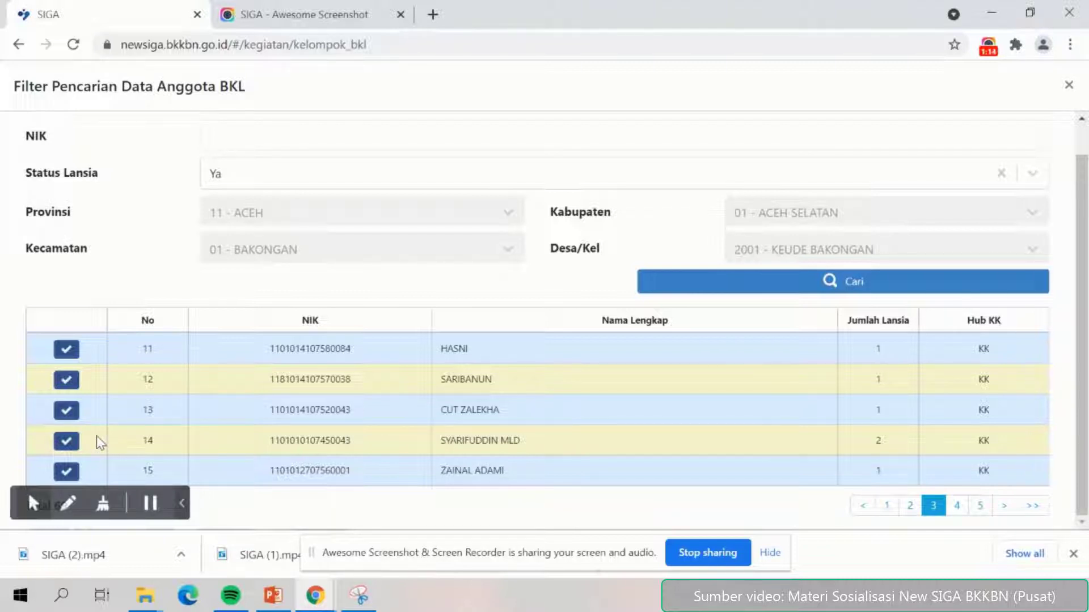
left_click(65, 442)
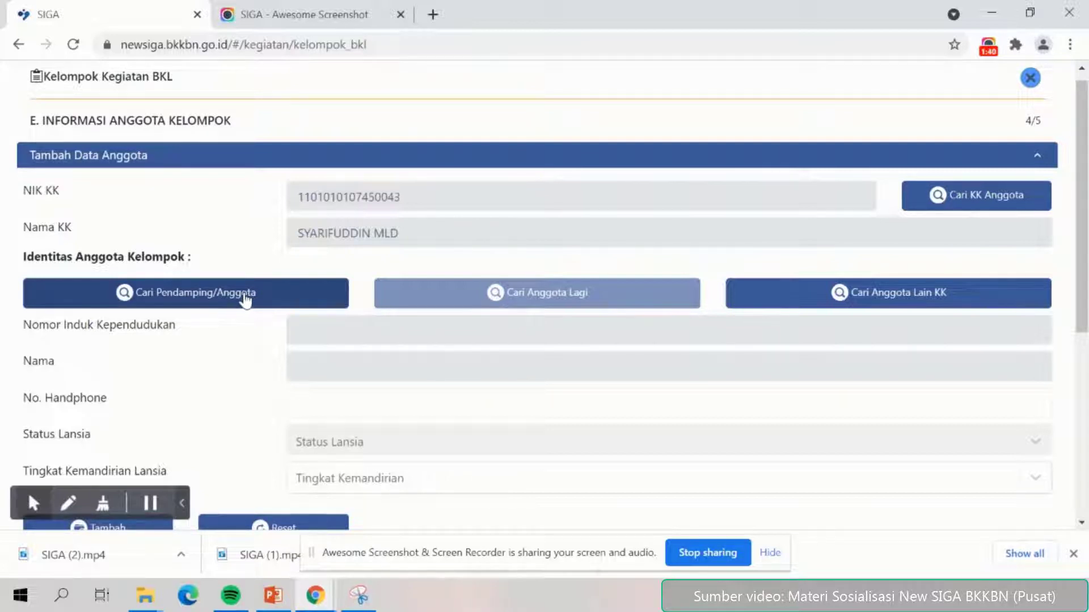
Take the head's 76-year-old wife (Istri) as the member and clear the phone field.
left_click(245, 300)
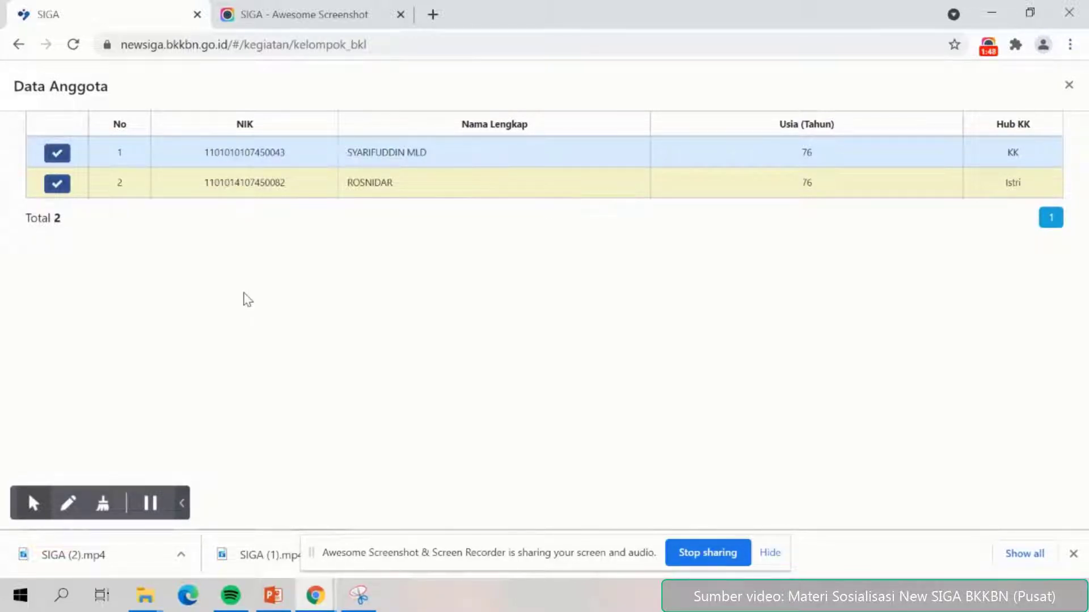
left_click(57, 184)
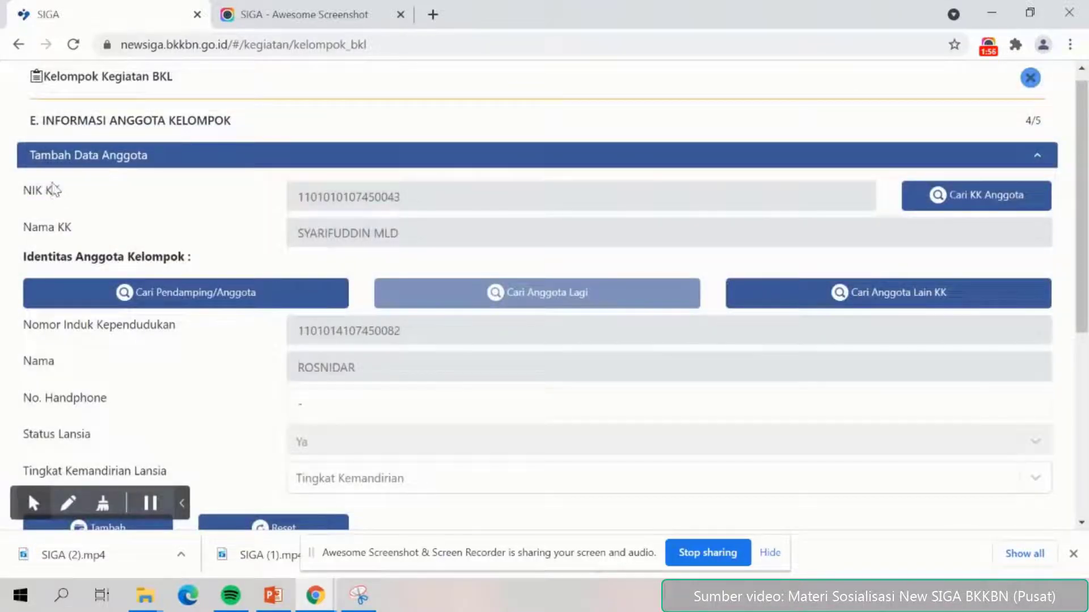
scroll(192, 337, "down", 3)
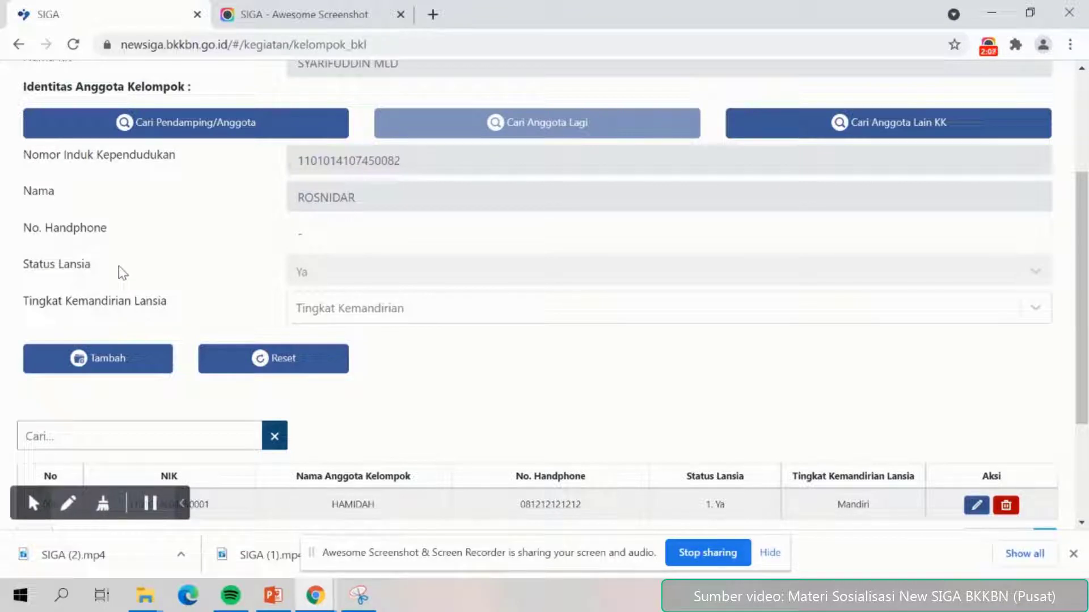
left_click(312, 234)
key("BackSpace")
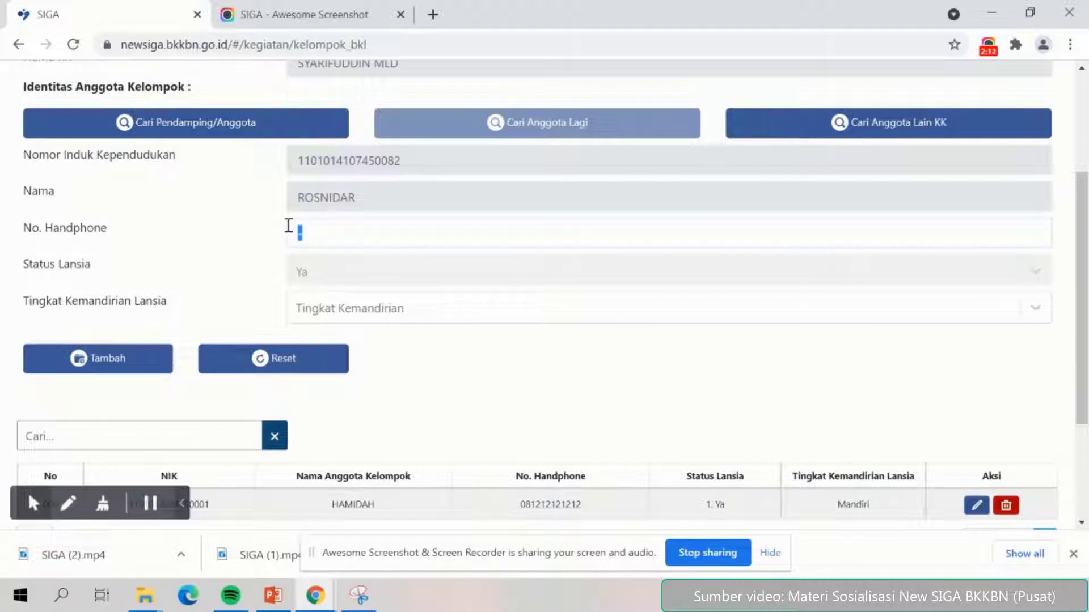
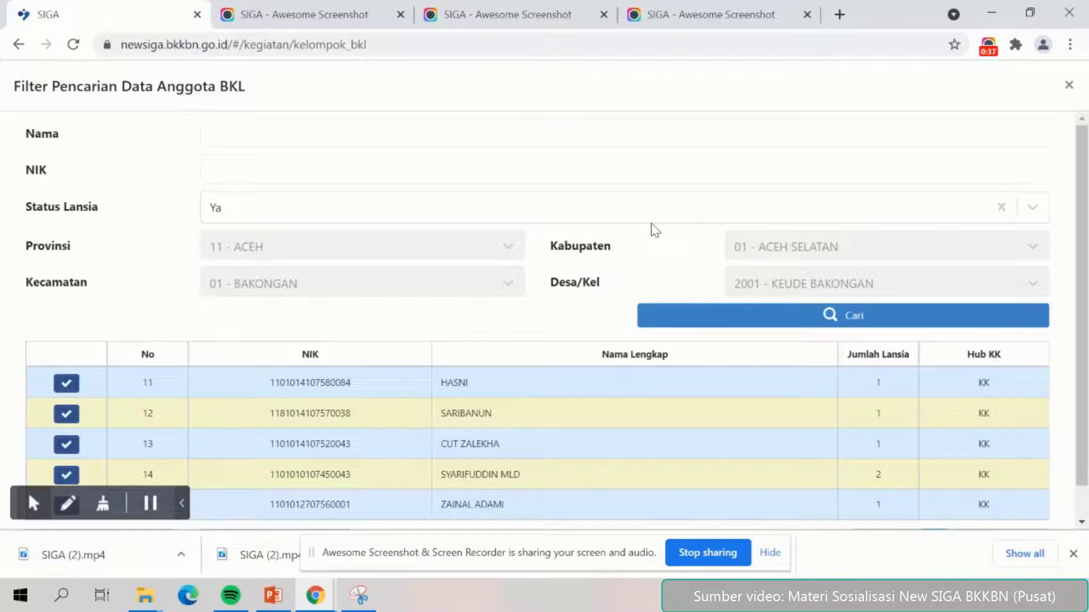
Search BKL member candidates with Status Lansia set to Tidak.
left_click(622, 207)
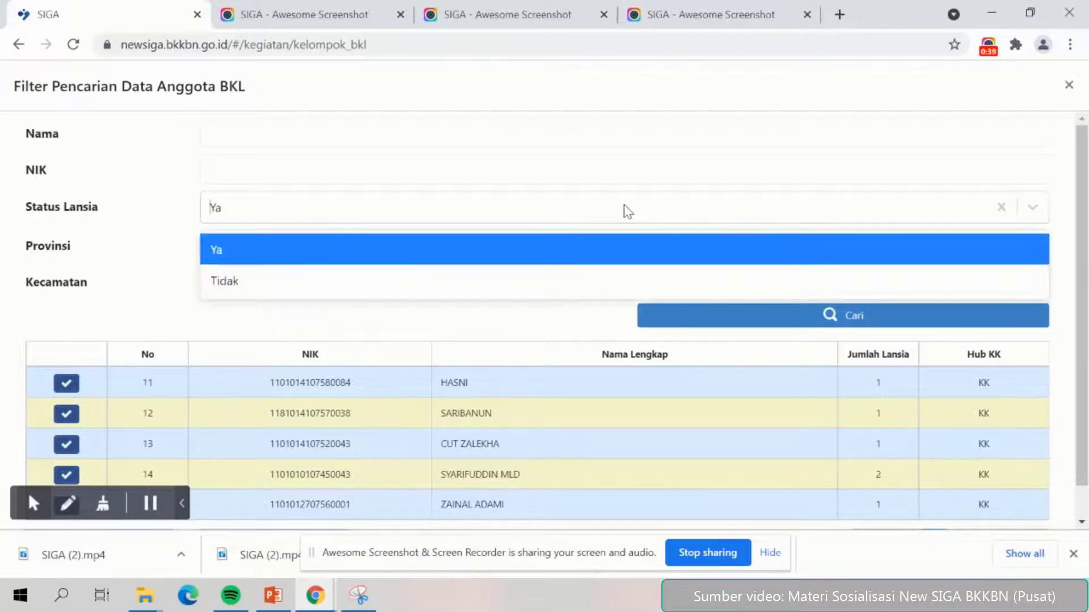
left_click(458, 292)
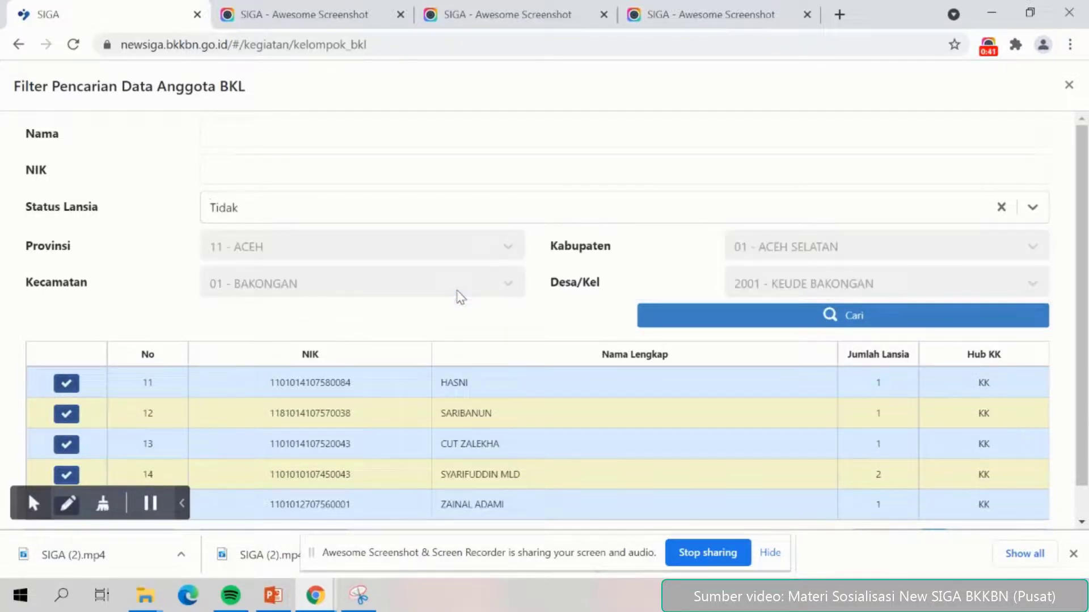
left_click(788, 326)
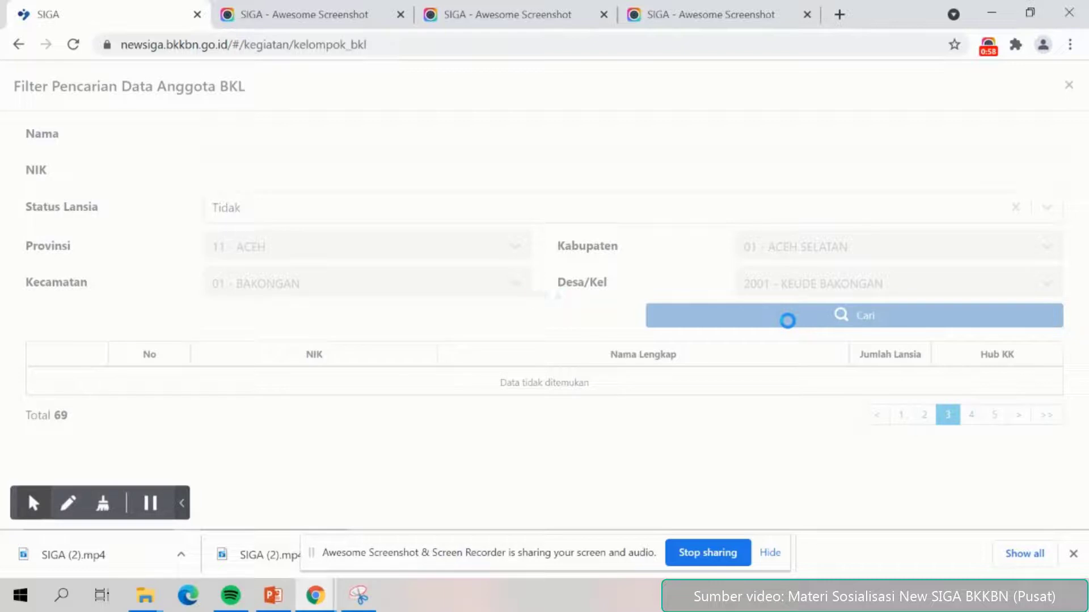
Choose the household on row 13 of results page 3 as the family.
scroll(757, 376, "down", 1)
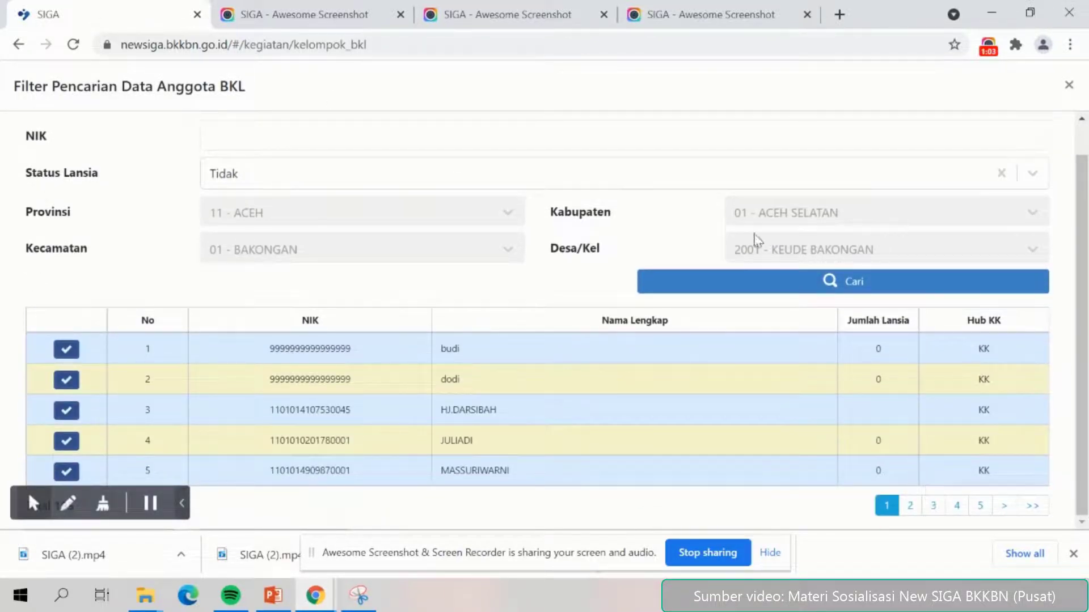
left_click(934, 506)
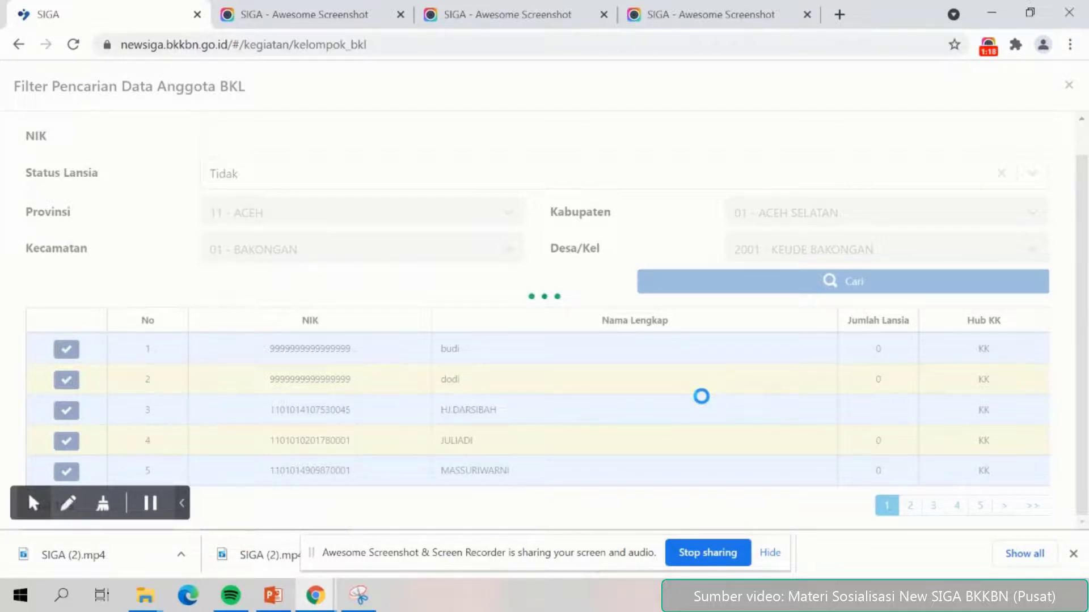
scroll(705, 404, "down", 1)
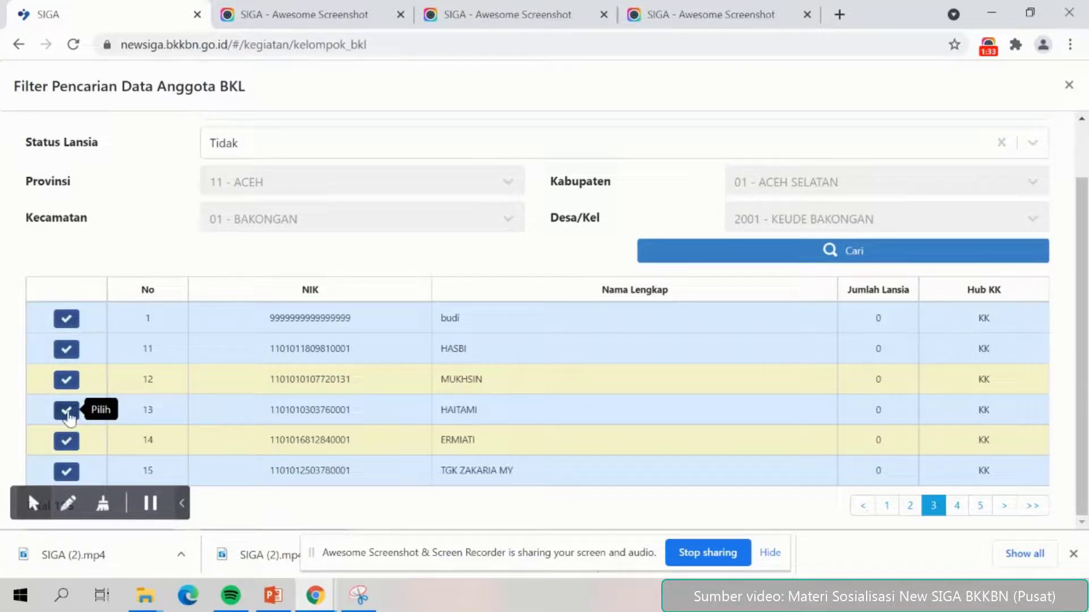
left_click(66, 410)
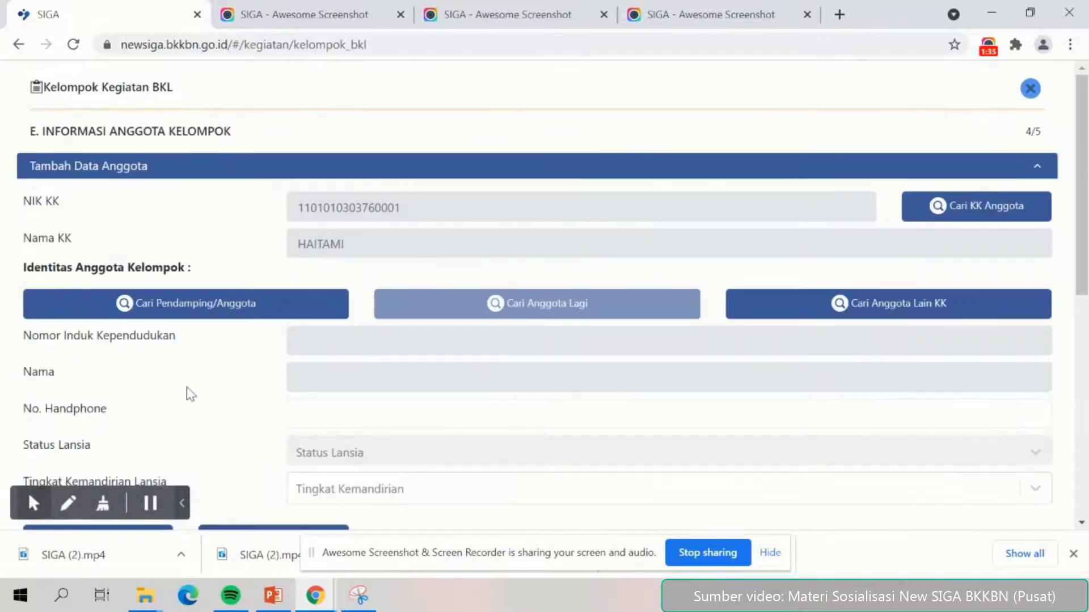
Take this household's head, row 1 of Data Anggota, as the non-elderly member.
scroll(210, 376, "down", 1)
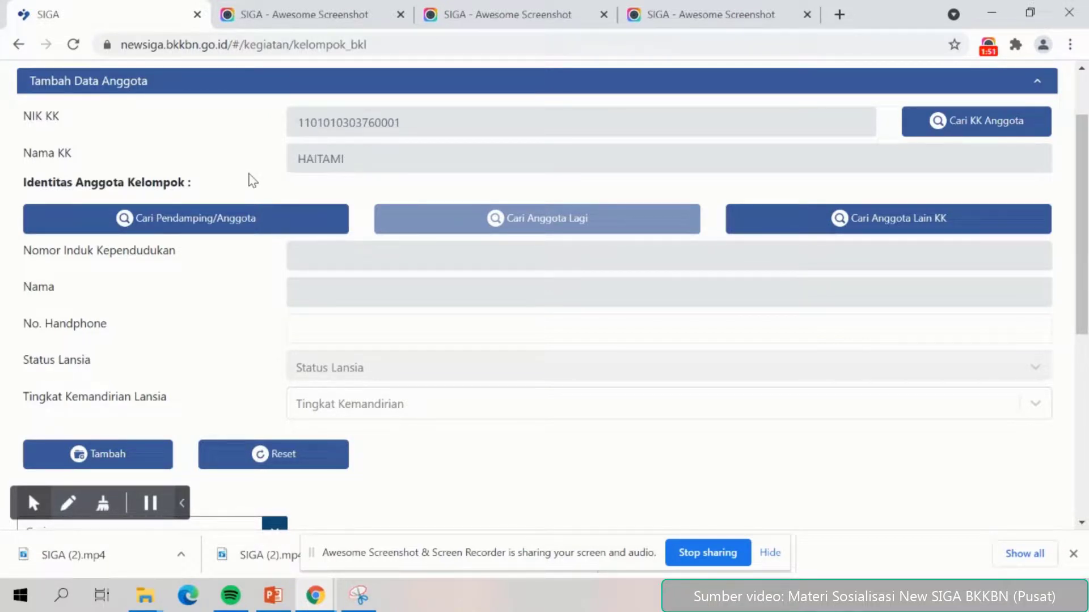
left_click(224, 227)
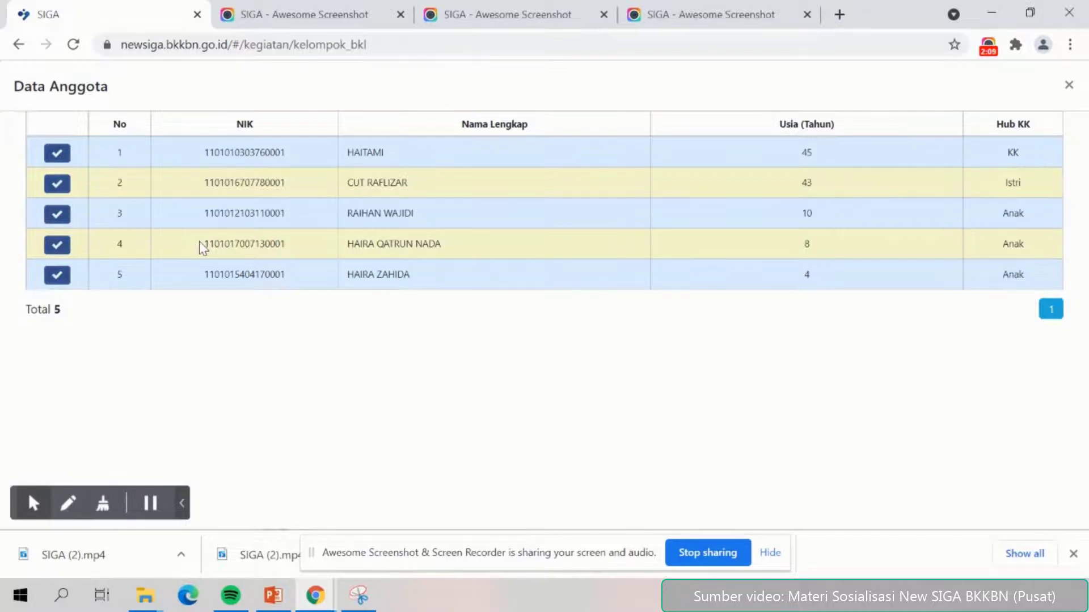
left_click(55, 154)
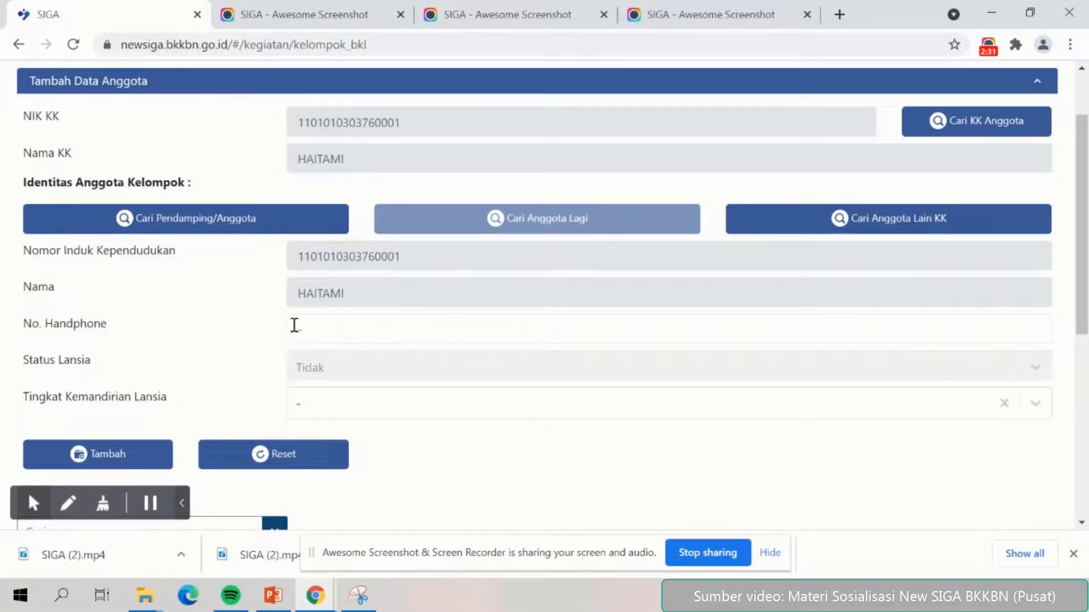
Enter the household head's handphone number and add them to the member list.
left_click(319, 333)
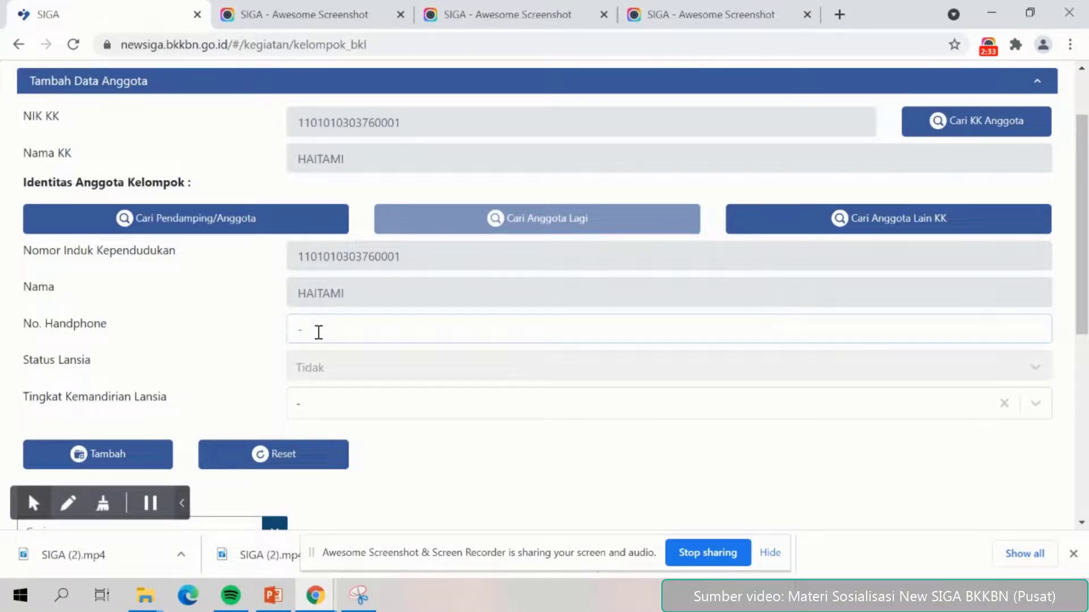
type("0")
key("BackSpace")
type("0811111111111")
scroll(247, 383, "down", 1)
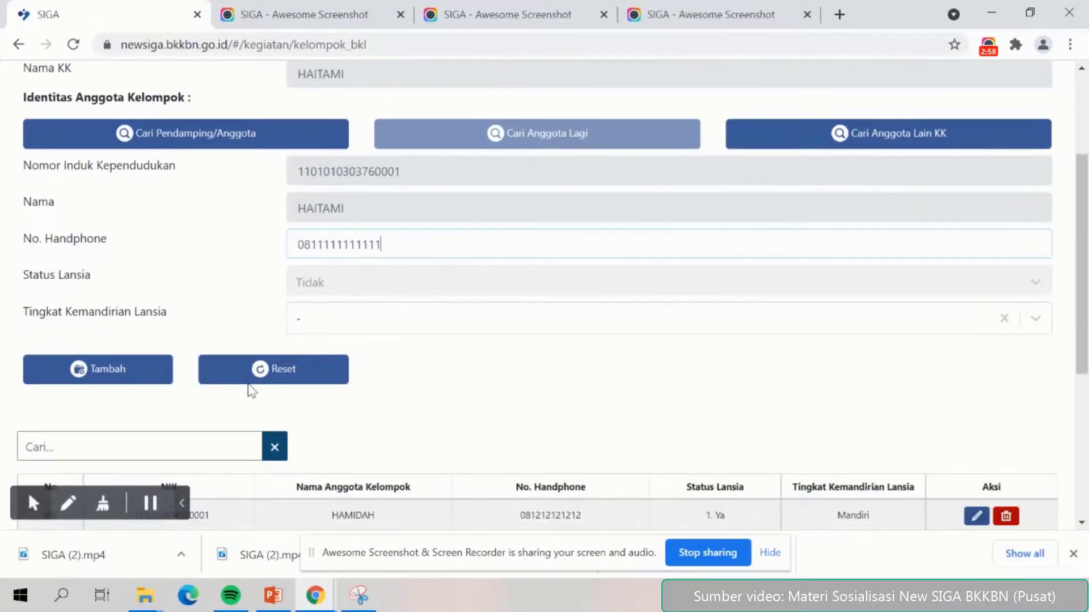
left_click(122, 384)
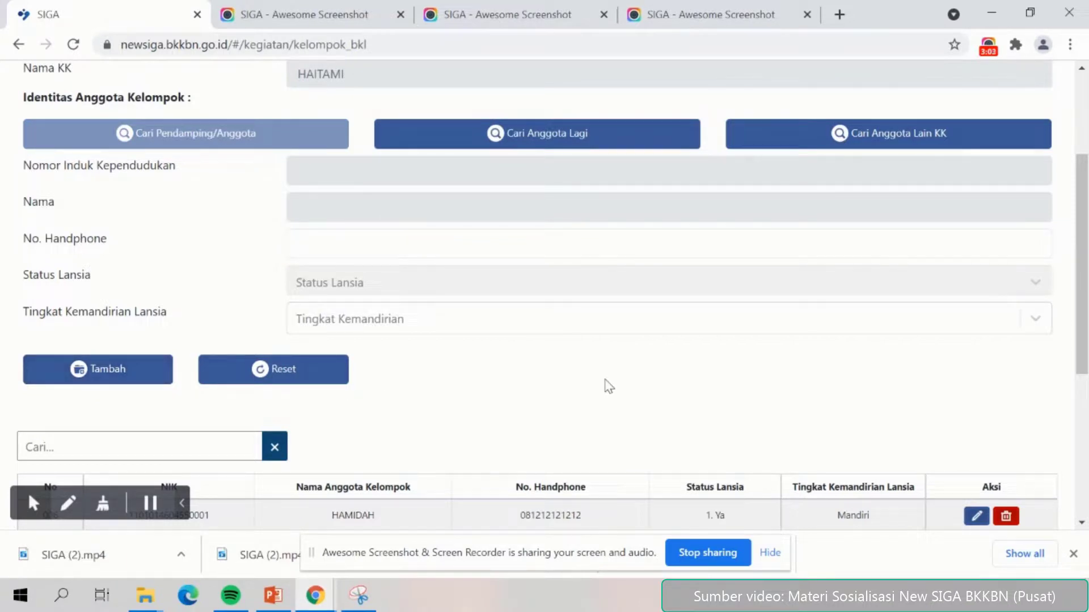
Search another family's members with Status Lansia set to Ya.
scroll(610, 386, "up", 1)
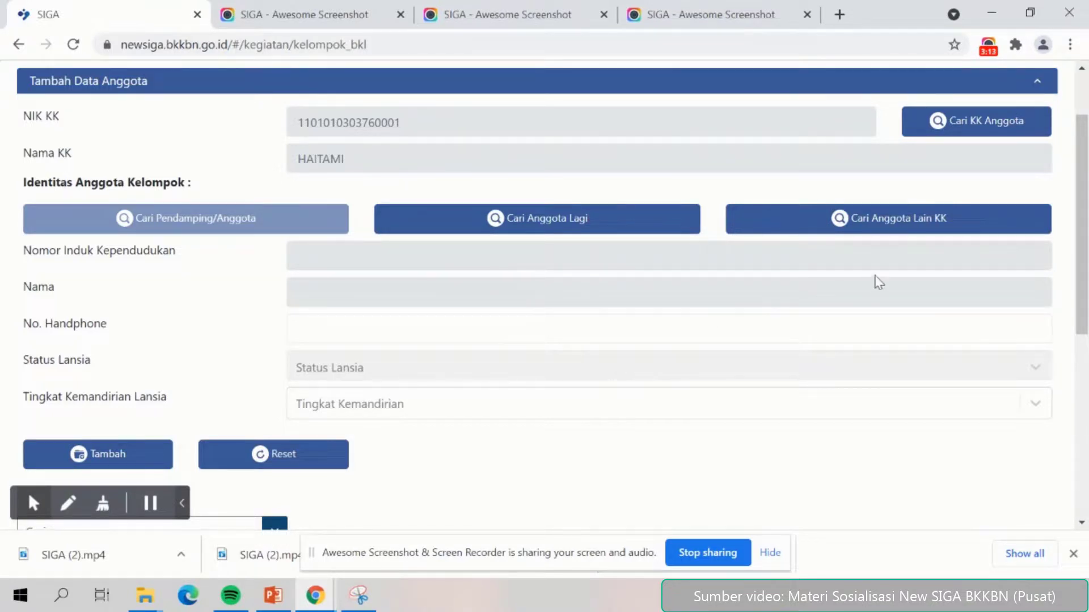
left_click(902, 227)
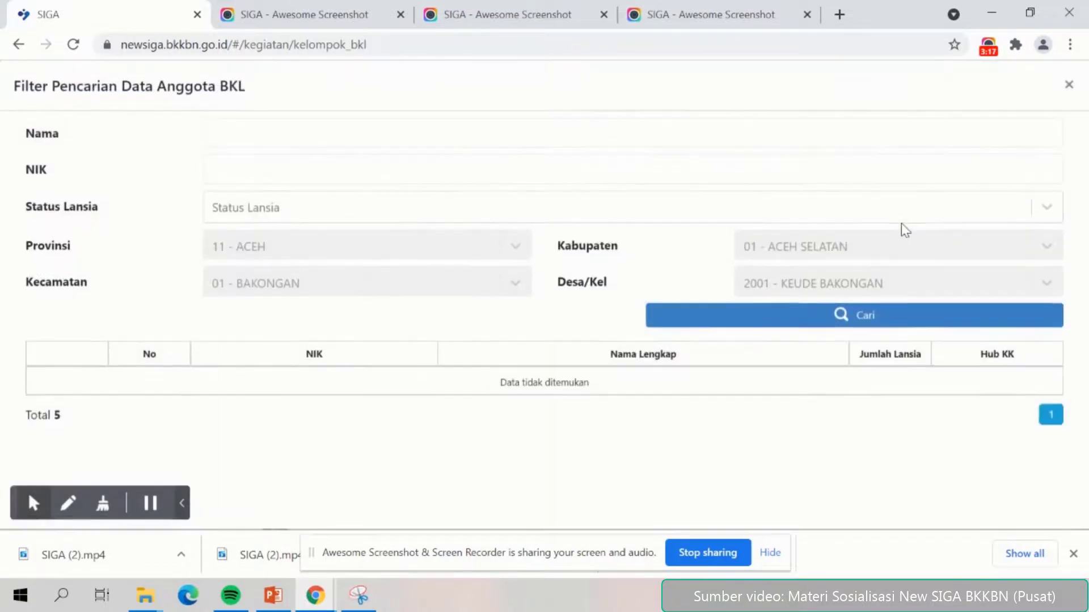
left_click(440, 211)
left_click(332, 261)
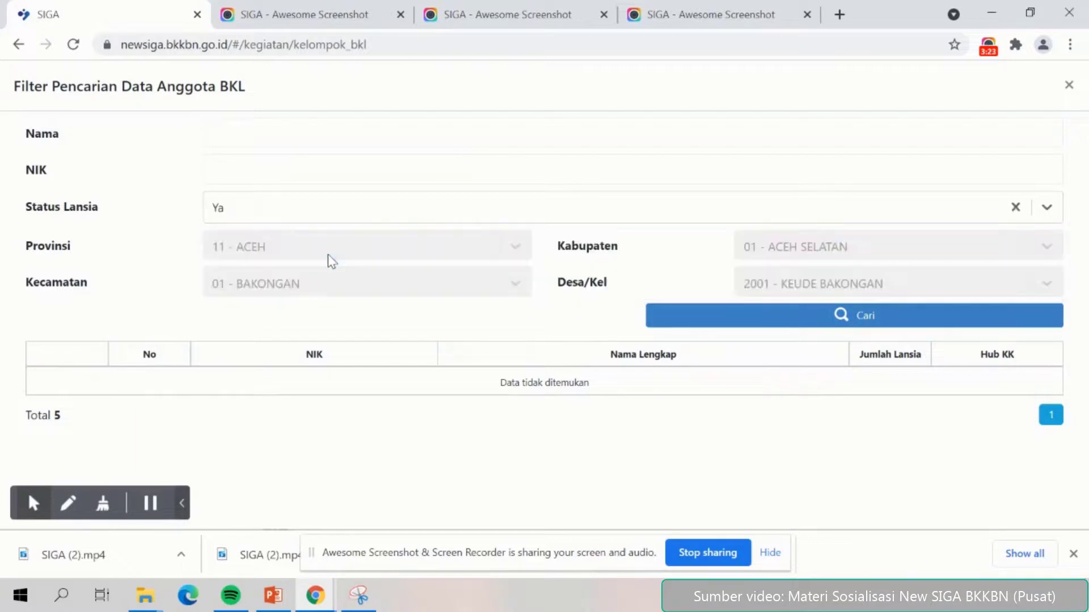
left_click(747, 321)
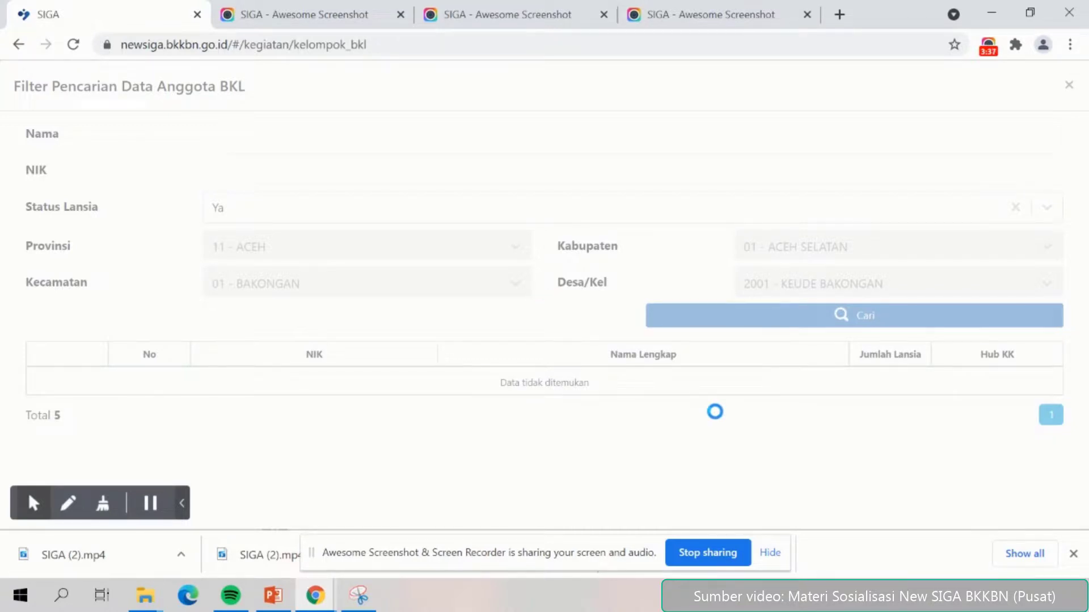
Choose the household on row 15 of results page 3.
scroll(738, 422, "down", 1)
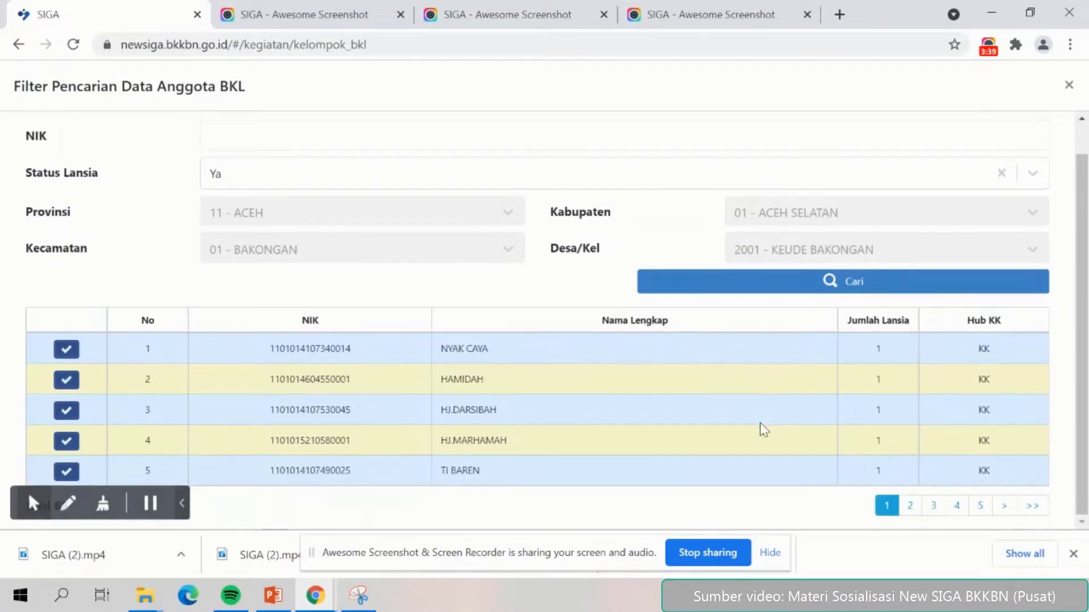
left_click(933, 506)
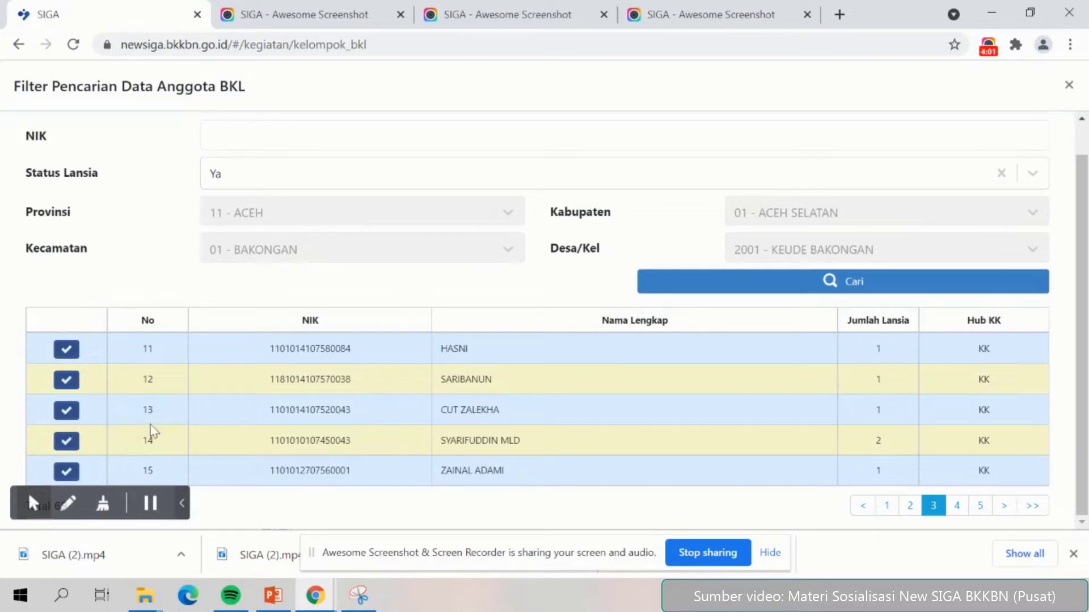
left_click(67, 475)
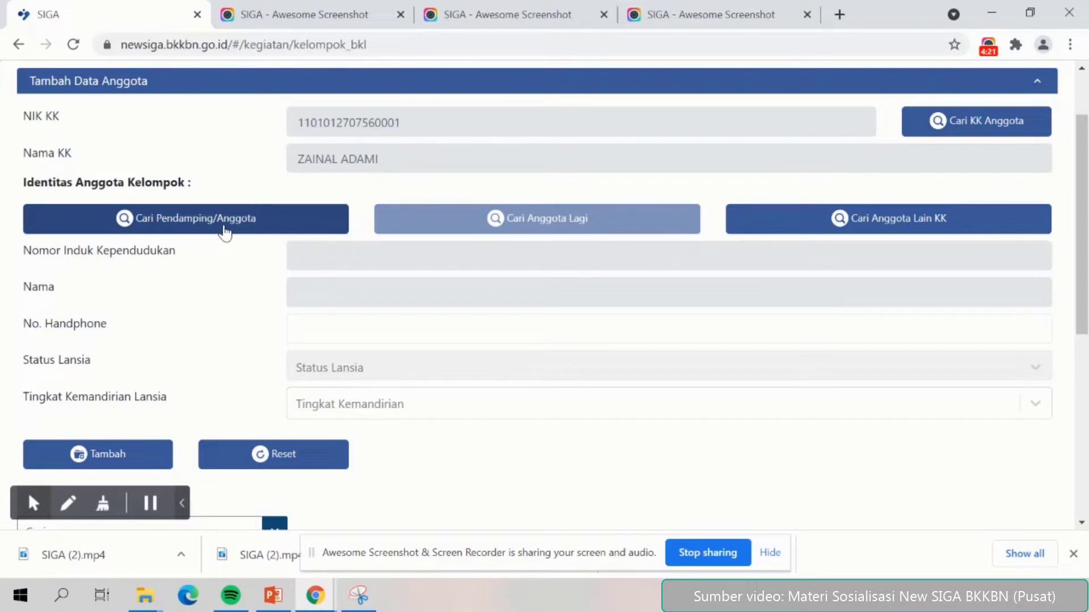
Take the elderly household head, row 1 of Data Anggota, as the member.
left_click(225, 231)
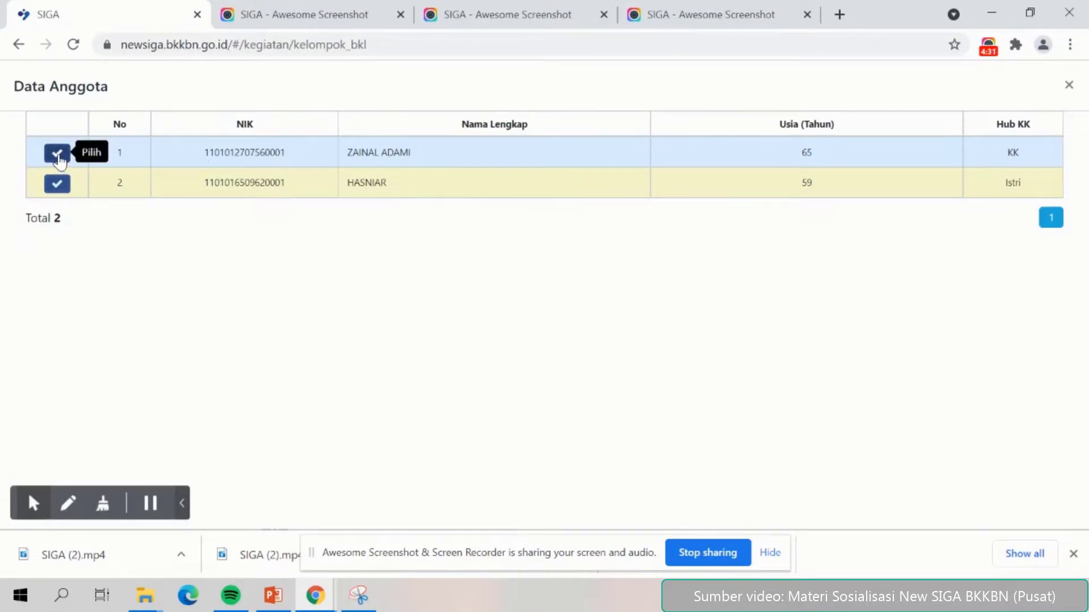
left_click(57, 154)
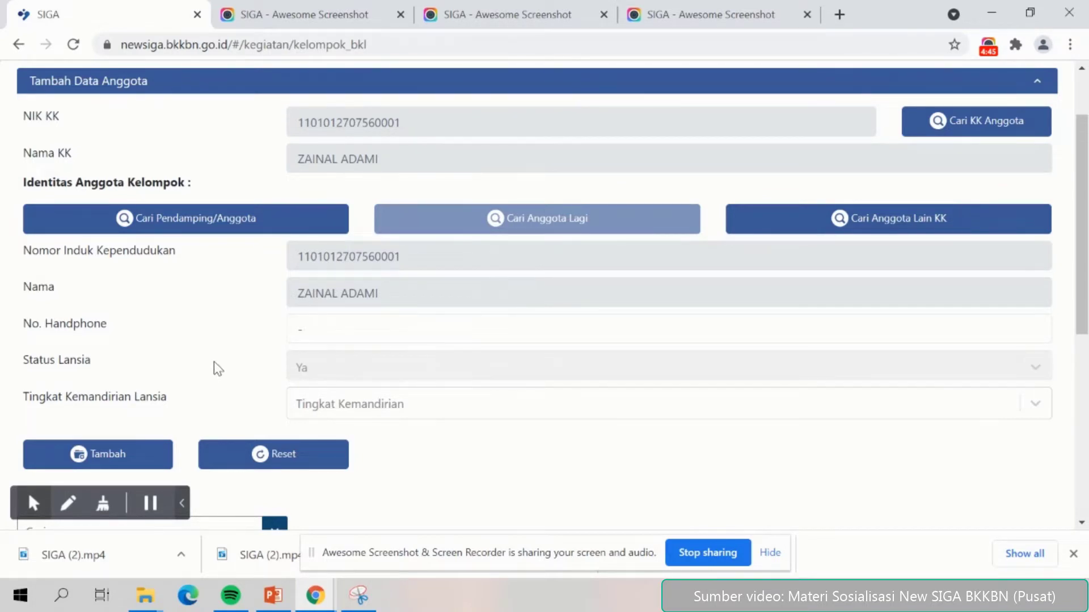
Set the elderly member's independence level to Butuh PJP and add them to the group.
scroll(213, 366, "down", 1)
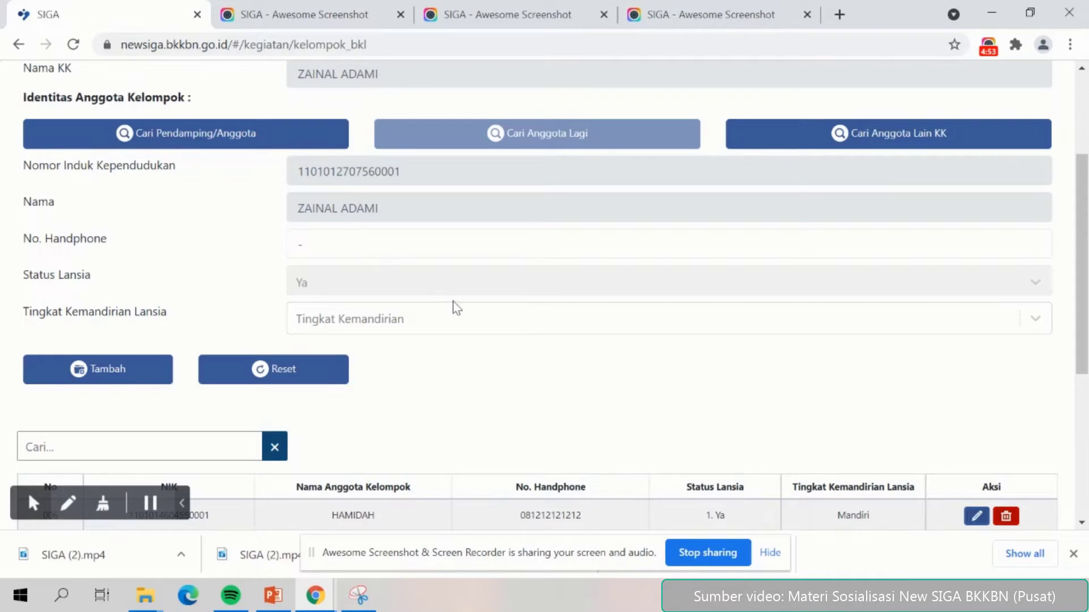
left_click(428, 325)
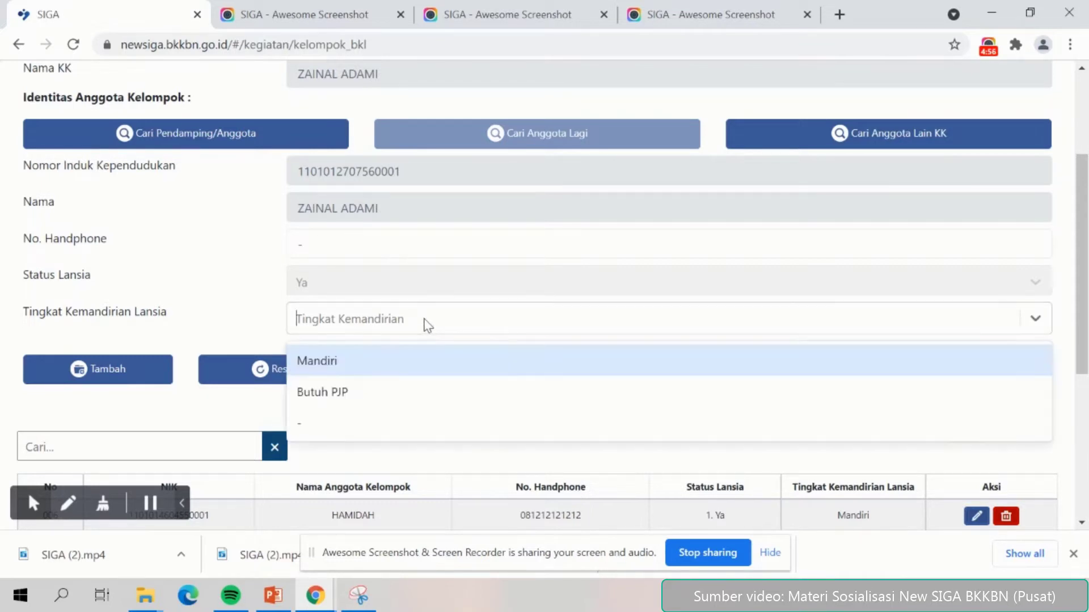
left_click(369, 400)
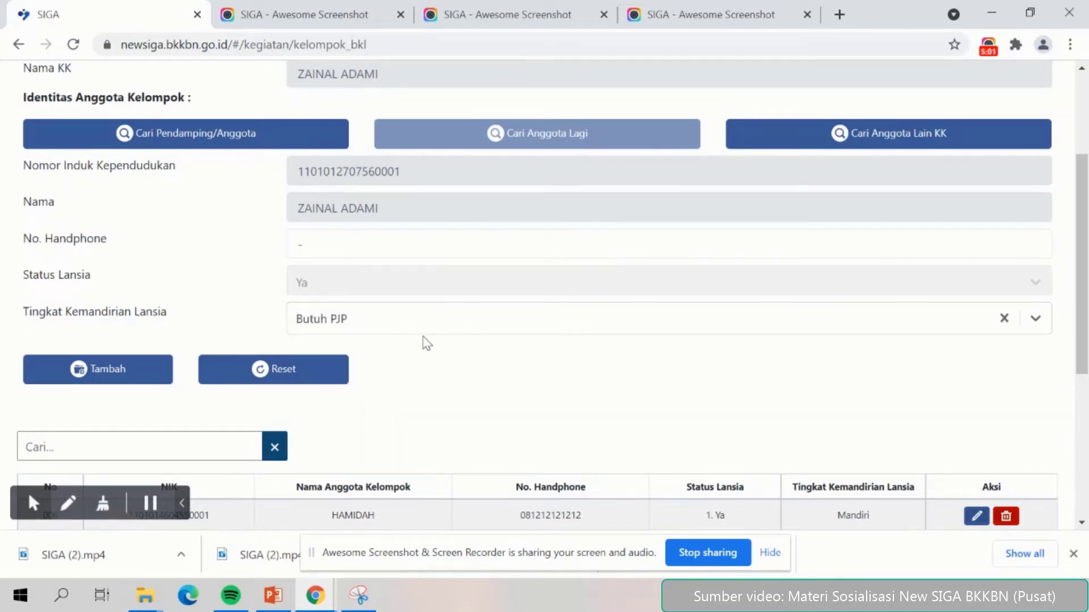
scroll(427, 343, "up", 2)
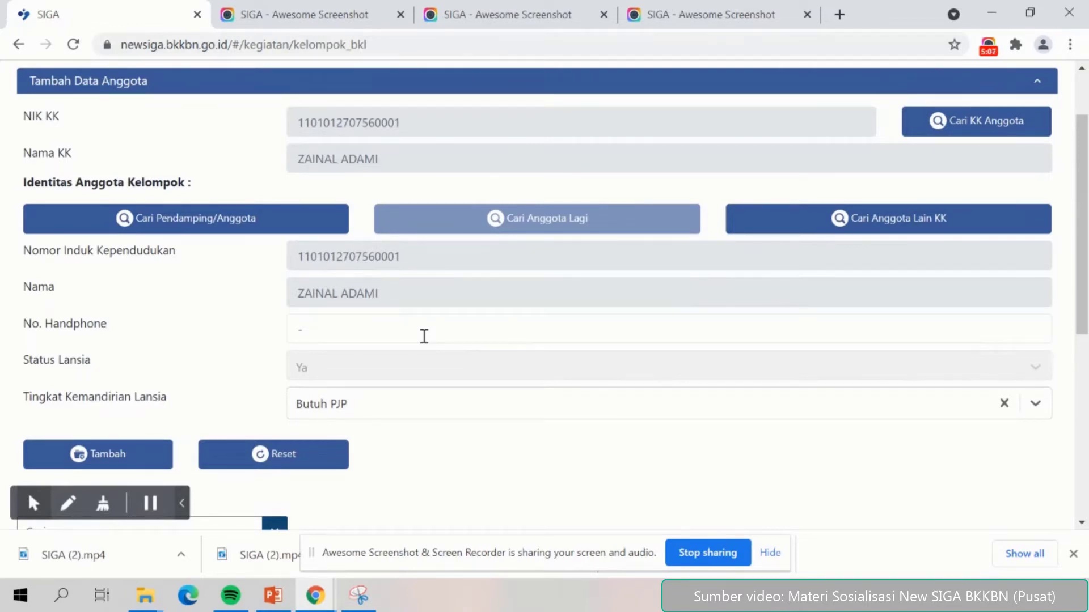
left_click(134, 464)
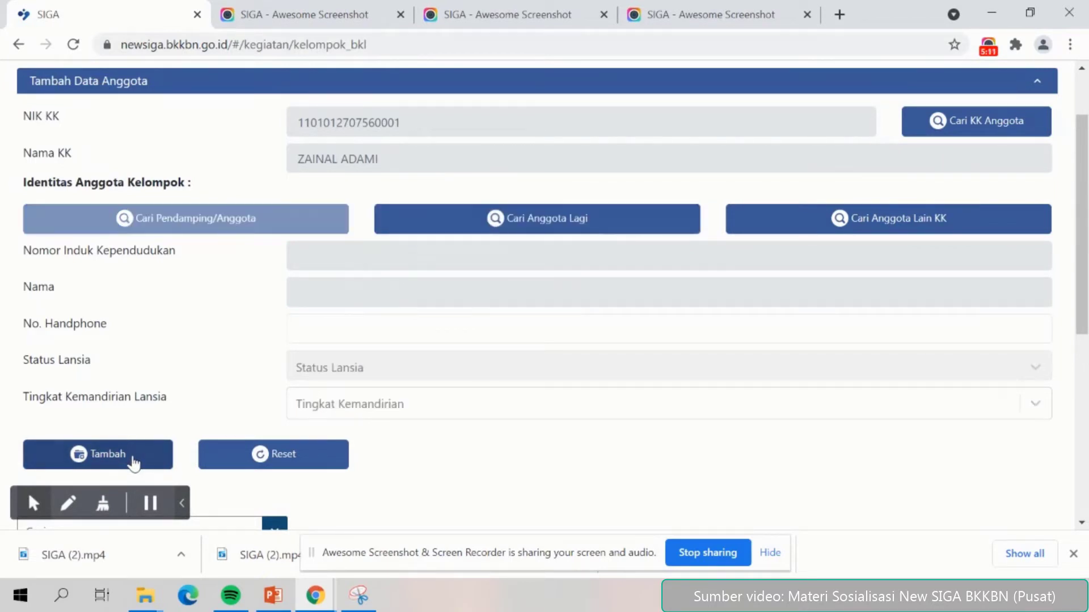
Show page 4 of the member table to see all 17 members.
scroll(468, 462, "down", 3)
scroll(468, 462, "down", 3)
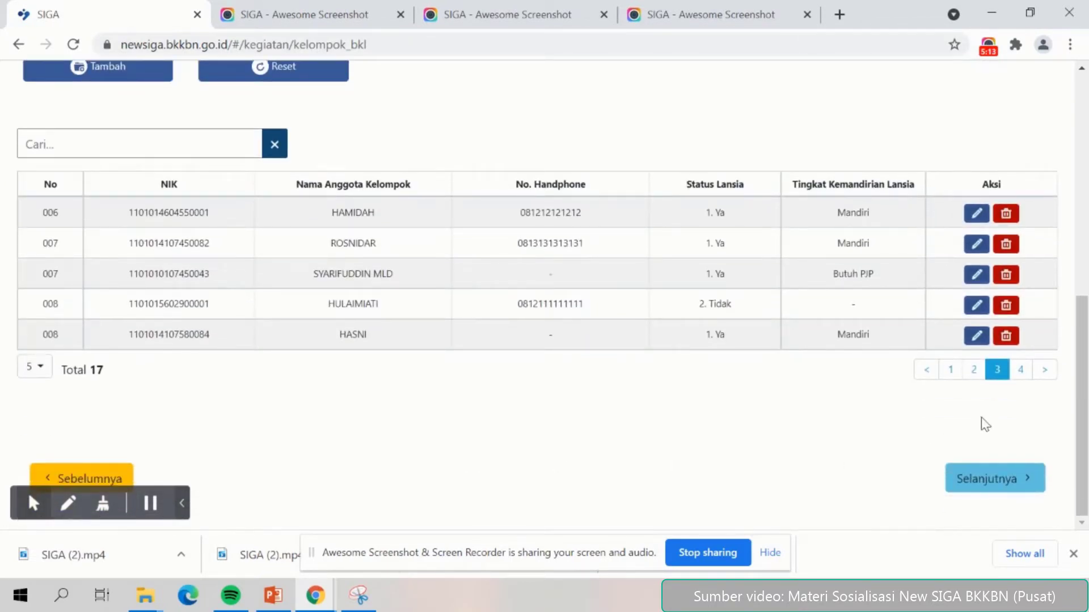
left_click(1023, 370)
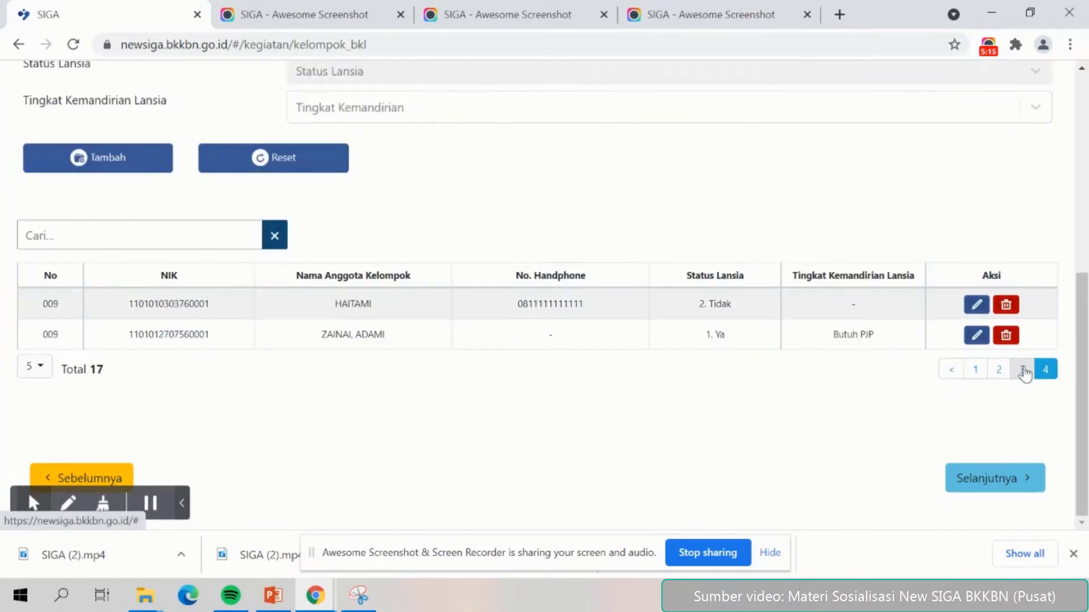